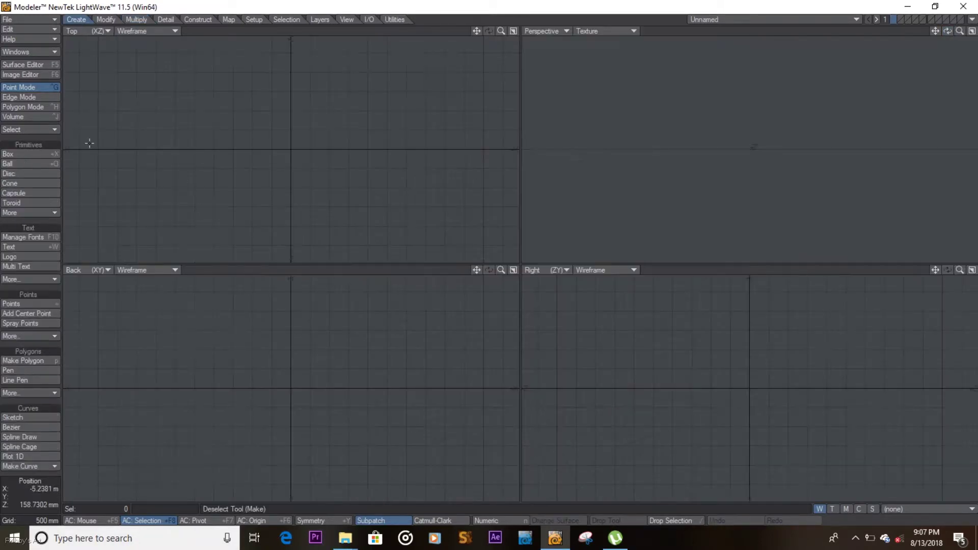
# Step: Create an upright disc cylinder centred at the origin, adjusting its sides and adding height segments to about seven bands
pyautogui.click(32, 175)
pyautogui.moveTo(291, 149); pyautogui.dragTo(335, 190)
pyautogui.moveTo(336, 277)
pyautogui.mouseDown()
pyautogui.moveTo(252, 358)
pyautogui.moveTo(287, 310)
pyautogui.mouseUp()
pyautogui.press('Right')
pyautogui.press('Right')
pyautogui.press('Left')
pyautogui.press('Left')
pyautogui.press('Up')
pyautogui.press('Up')
pyautogui.press('Up')
pyautogui.press('Up')
pyautogui.press('Up')
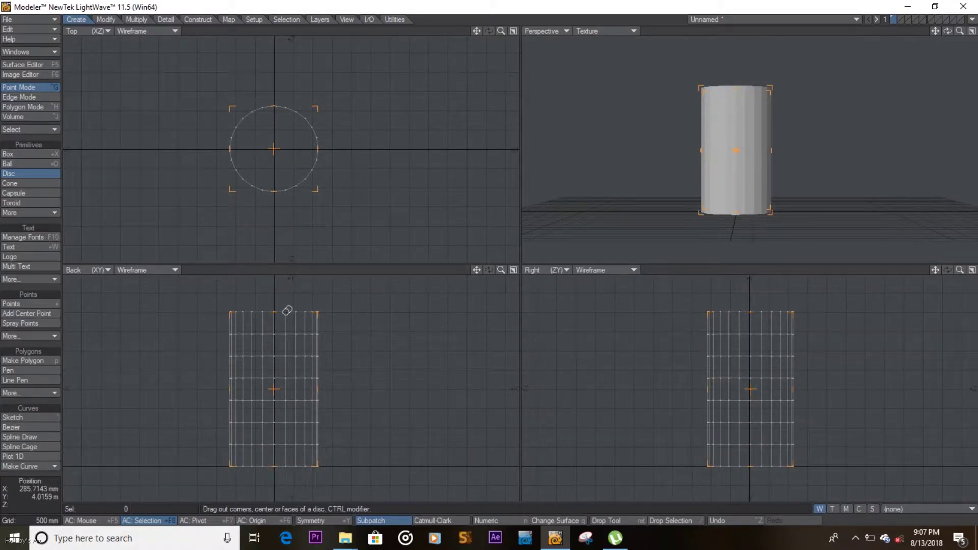
# Step: Lower the two lower rings of points toward the base so they sit in close pairs
pyautogui.press('Return')
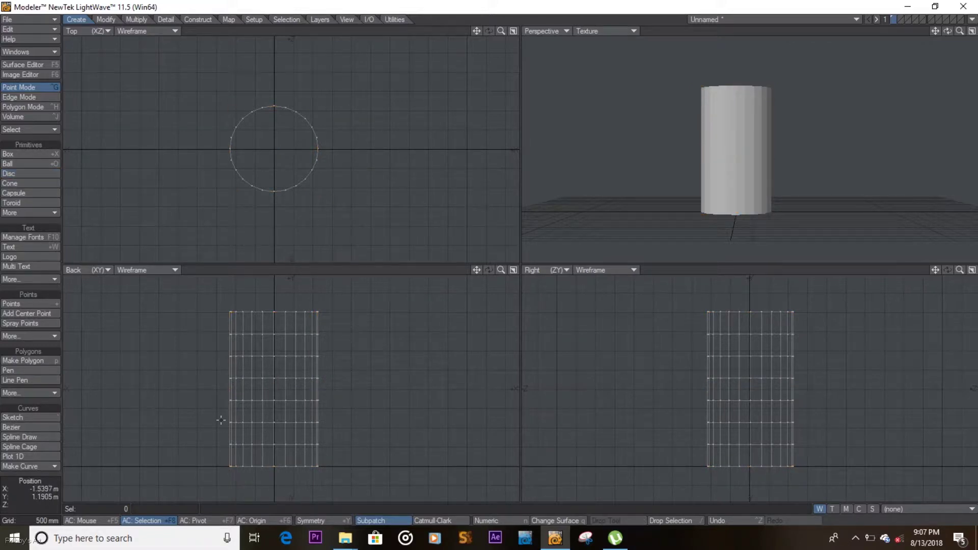
pyautogui.moveTo(280, 456); pyautogui.dragTo(366, 432, button='right')
pyautogui.press('t')
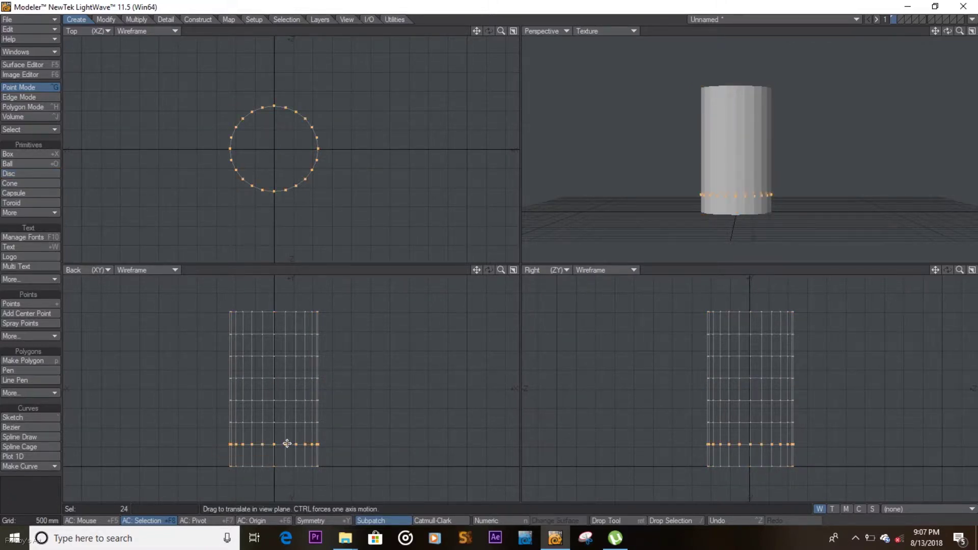
pyautogui.moveTo(286, 443); pyautogui.dragTo(286, 463)
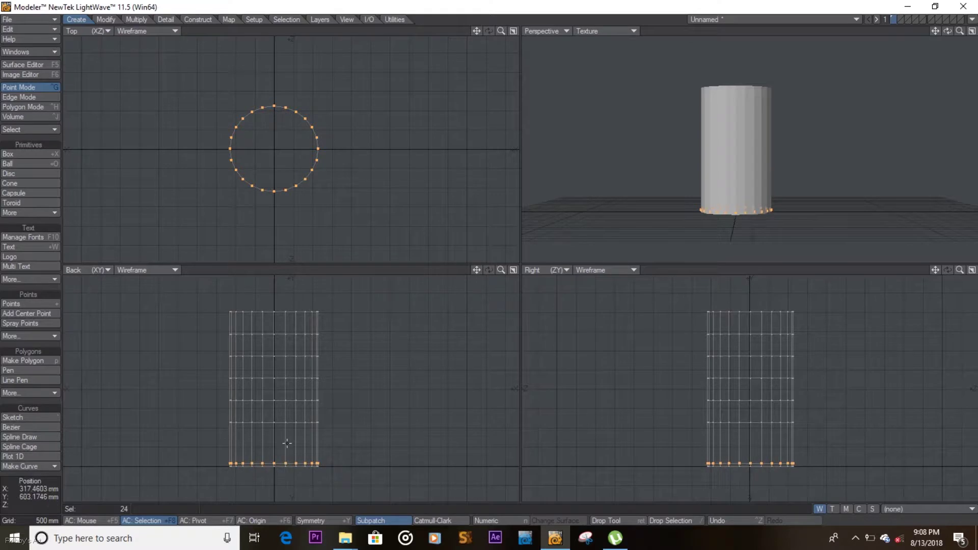
pyautogui.press('/')
pyautogui.moveTo(233, 396); pyautogui.dragTo(232, 401, button='right')
pyautogui.press('t')
pyautogui.moveTo(253, 401); pyautogui.dragTo(253, 423)
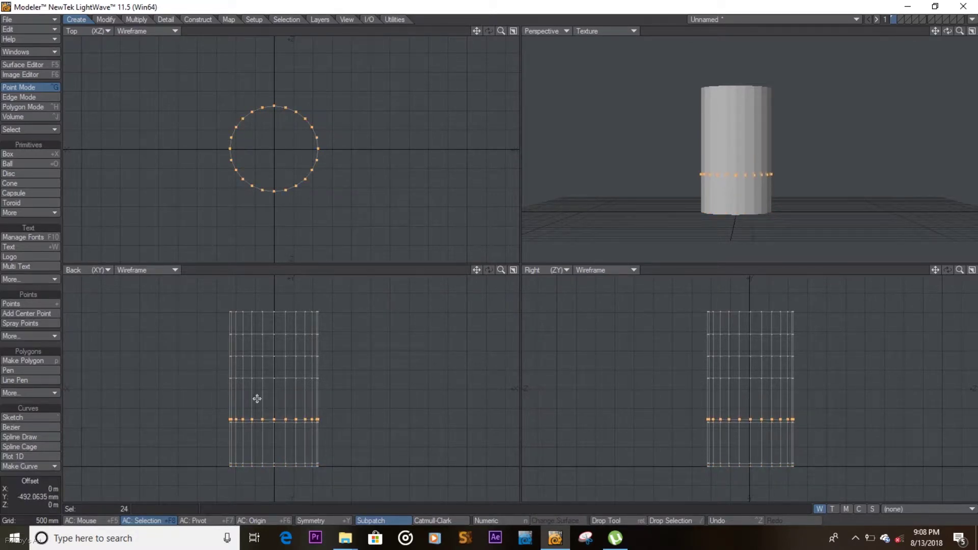
pyautogui.press('/')
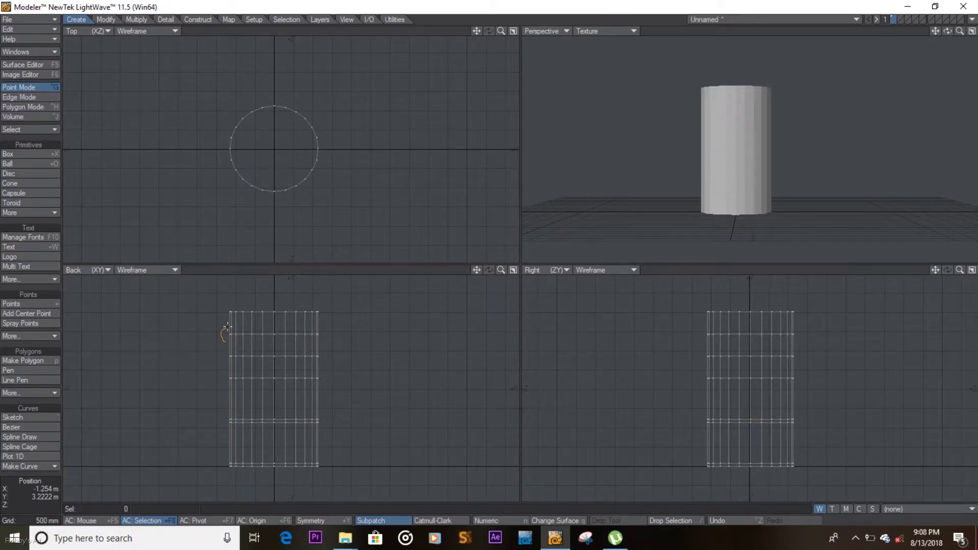
# Step: Raise the top ring and the middle ring of points upward into their paired positions
pyautogui.moveTo(319, 340); pyautogui.dragTo(319, 340, button='right')
pyautogui.press('t')
pyautogui.moveTo(316, 339); pyautogui.dragTo(316, 318)
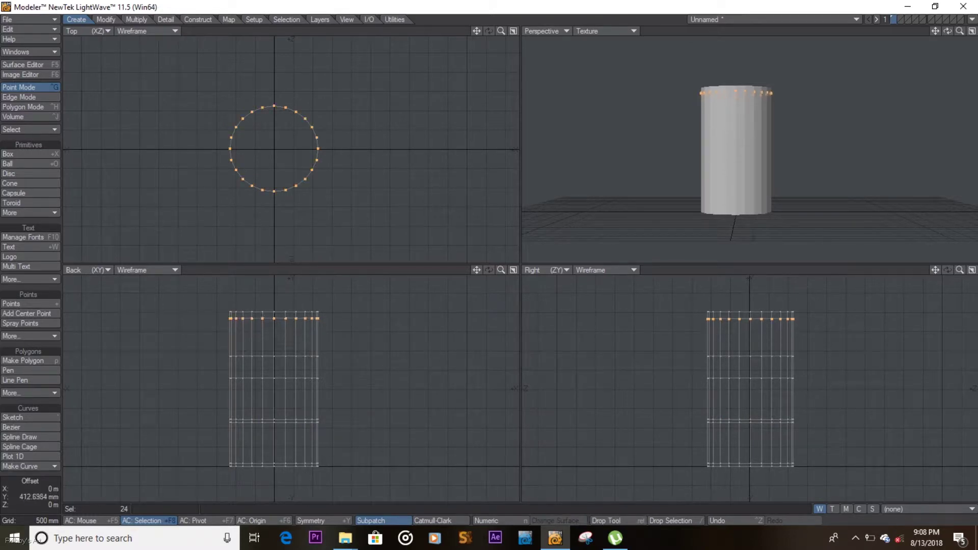
pyautogui.press('space')
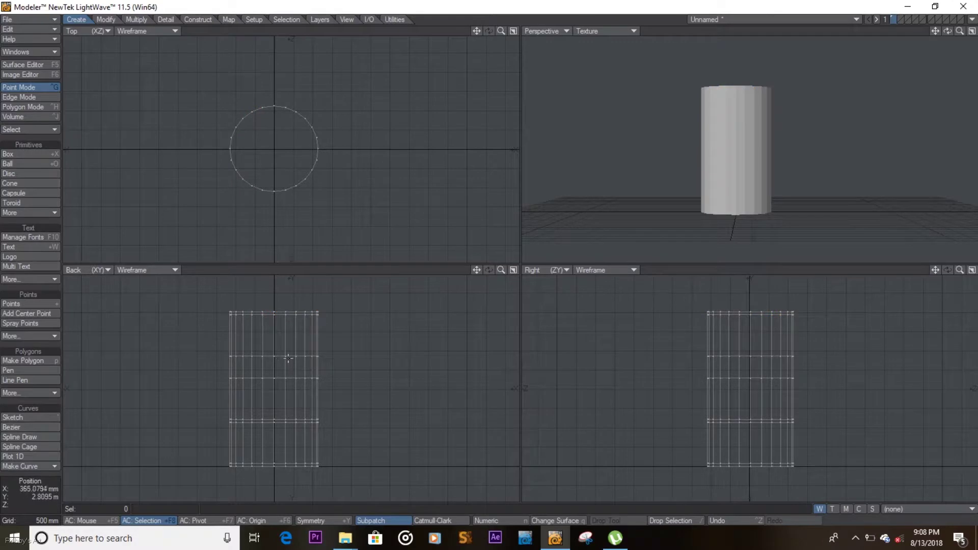
pyautogui.moveTo(203, 378); pyautogui.dragTo(214, 378, button='right')
pyautogui.press('t')
pyautogui.moveTo(224, 371); pyautogui.dragTo(225, 356)
pyautogui.press('space')
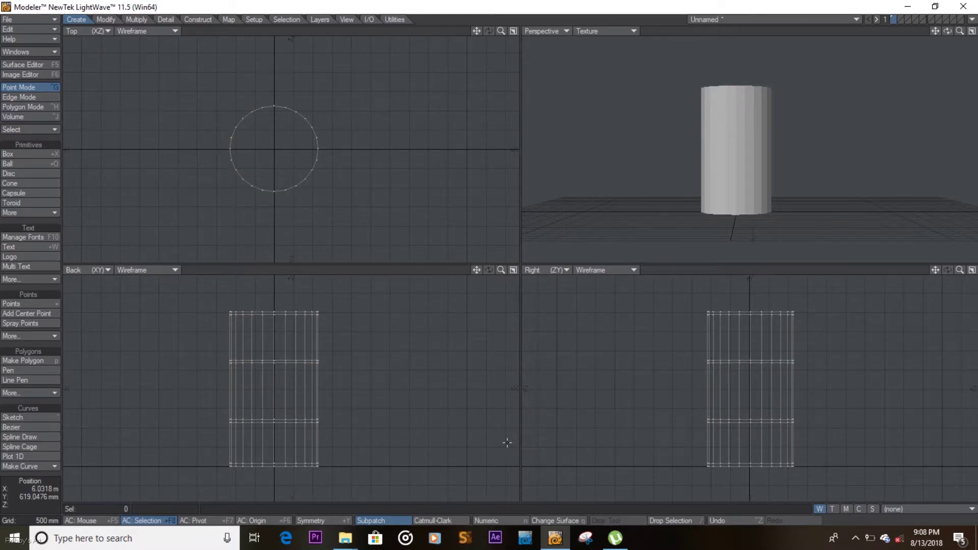
# Step: Zoom in and select the thin polygons along the top band in polygon mode
pyautogui.moveTo(499, 271); pyautogui.dragTo(499, 274)
pyautogui.hotkey('ctrl', 'h')
pyautogui.moveTo(319, 291); pyautogui.dragTo(302, 312)
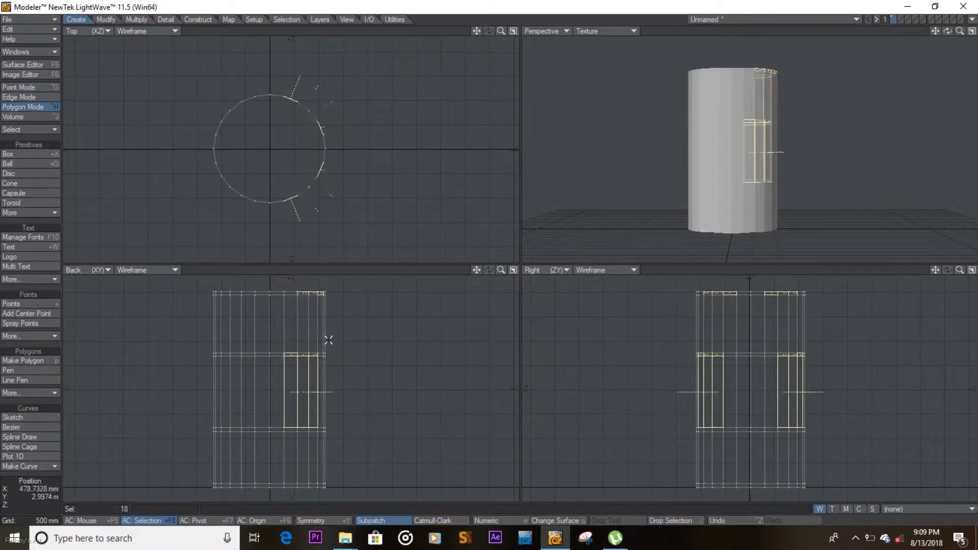
# Step: Select the top, middle and bottom thin bands as full polygon loops around the cylinder
pyautogui.moveTo(315, 355)
pyautogui.mouseDown()
pyautogui.moveTo(283, 429)
pyautogui.moveTo(290, 484)
pyautogui.moveTo(301, 458)
pyautogui.mouseUp()
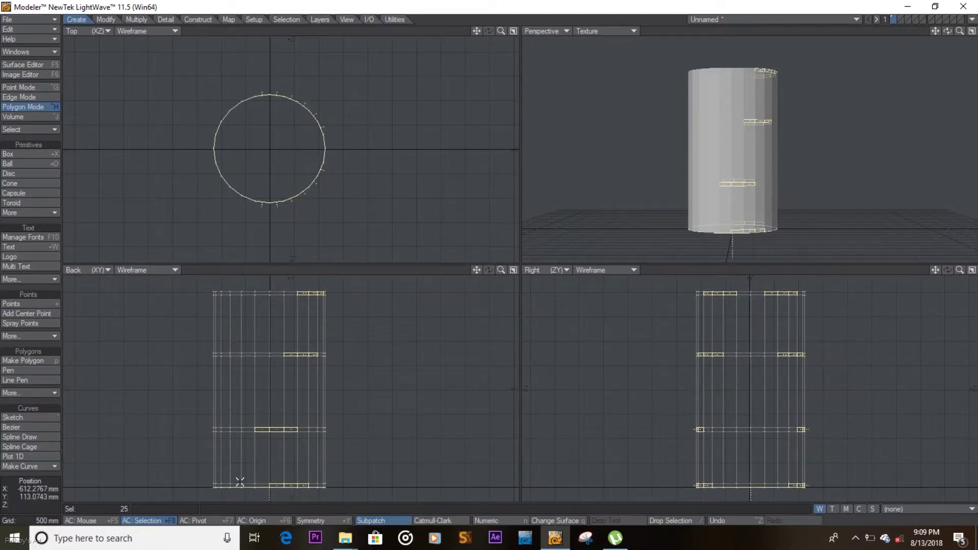
pyautogui.click(43, 129)
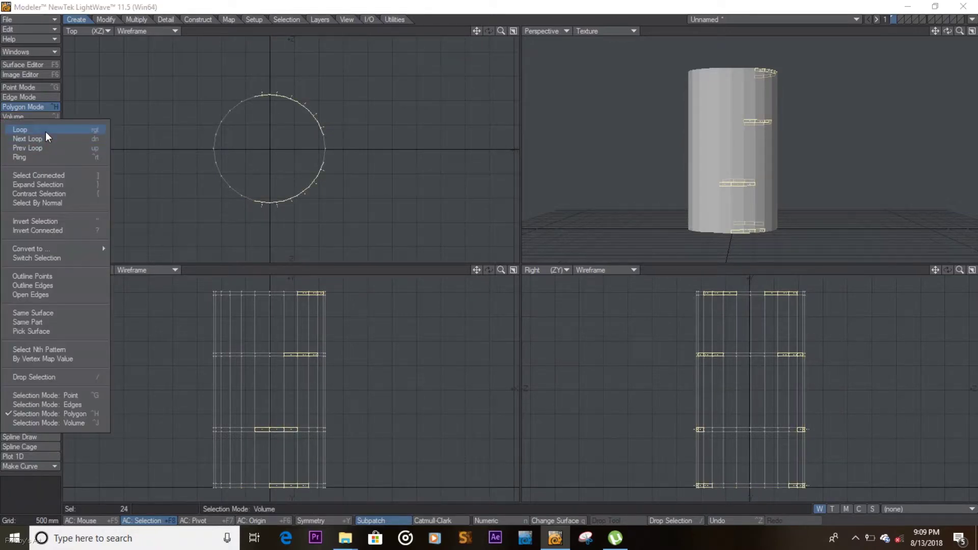
pyautogui.click(45, 131)
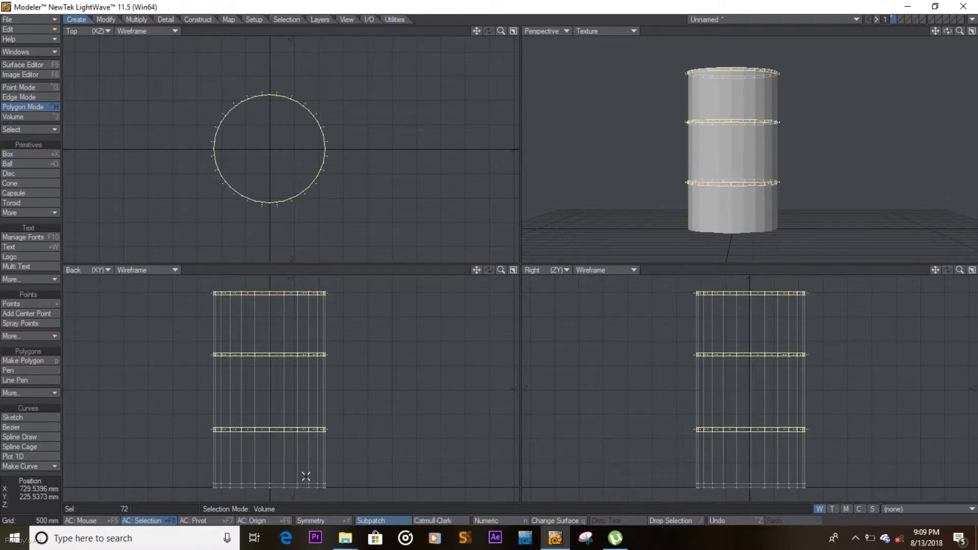
pyautogui.moveTo(197, 482); pyautogui.dragTo(210, 475, button='right')
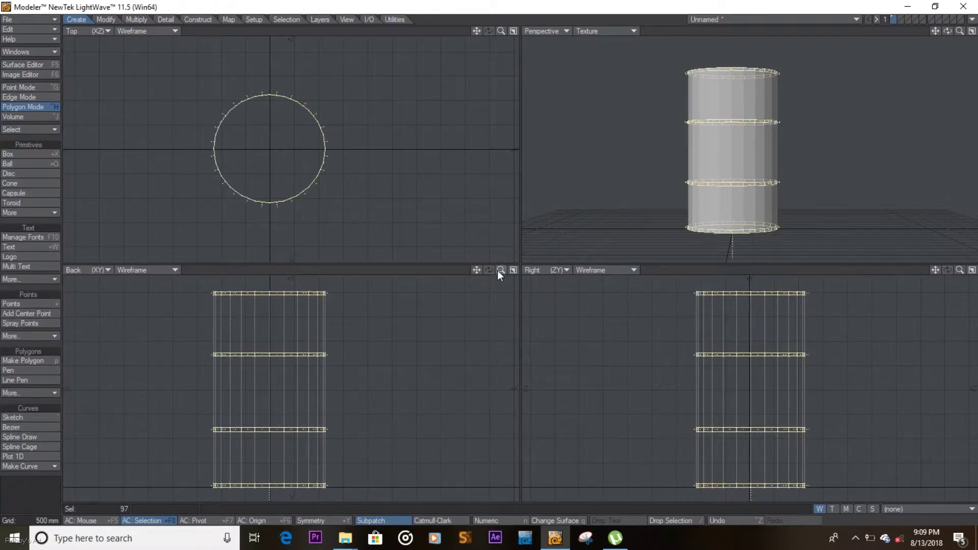
pyautogui.moveTo(954, 61); pyautogui.dragTo(525, 223, button='middle')
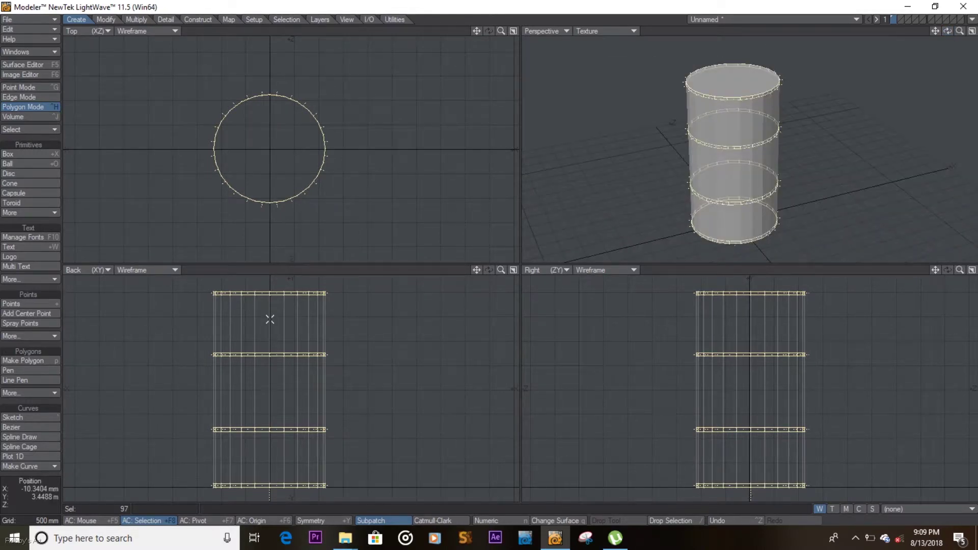
pyautogui.hotkey('shift', 'h')
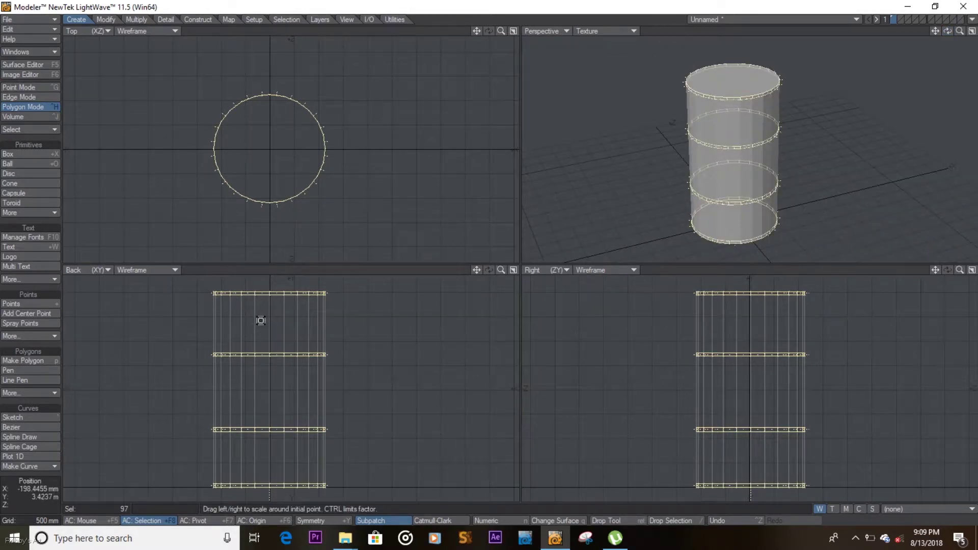
# Step: Scale the four selected bands outward to about 109% to form raised ribs, then deselect
pyautogui.moveTo(500, 270)
pyautogui.mouseDown()
pyautogui.moveTo(480, 266)
pyautogui.moveTo(331, 363)
pyautogui.mouseUp()
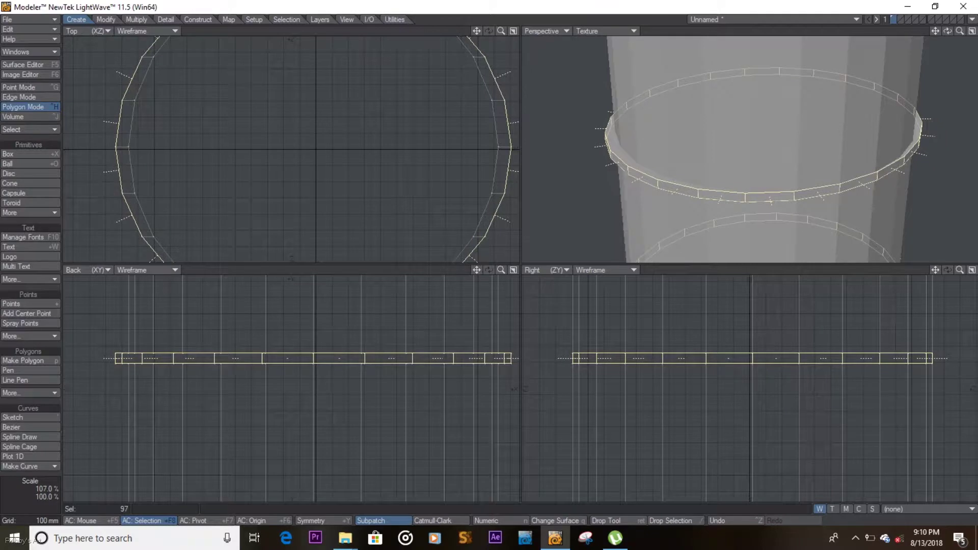
pyautogui.moveTo(737, 359)
pyautogui.mouseDown()
pyautogui.moveTo(749, 359)
pyautogui.moveTo(731, 359)
pyautogui.mouseUp()
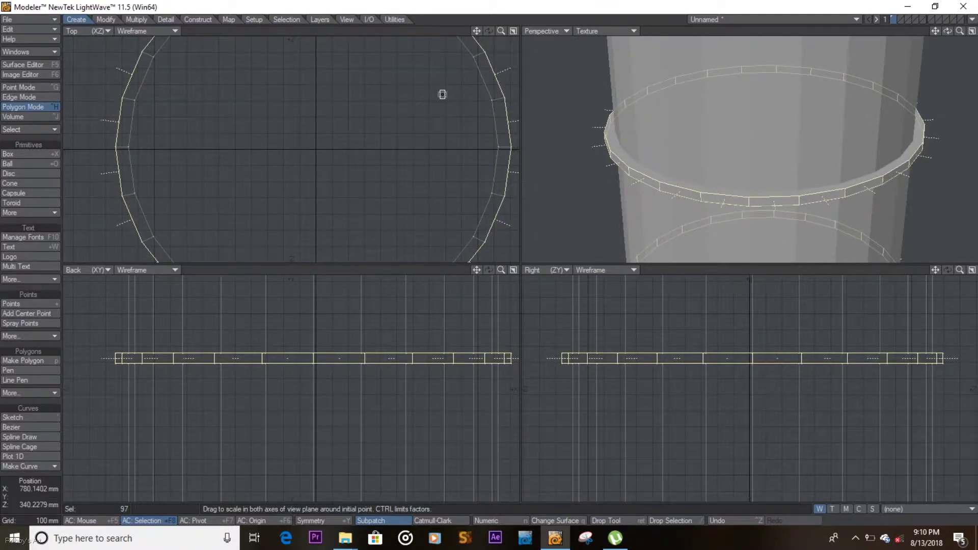
pyautogui.press('a')
pyautogui.press('space')
pyautogui.press('/')
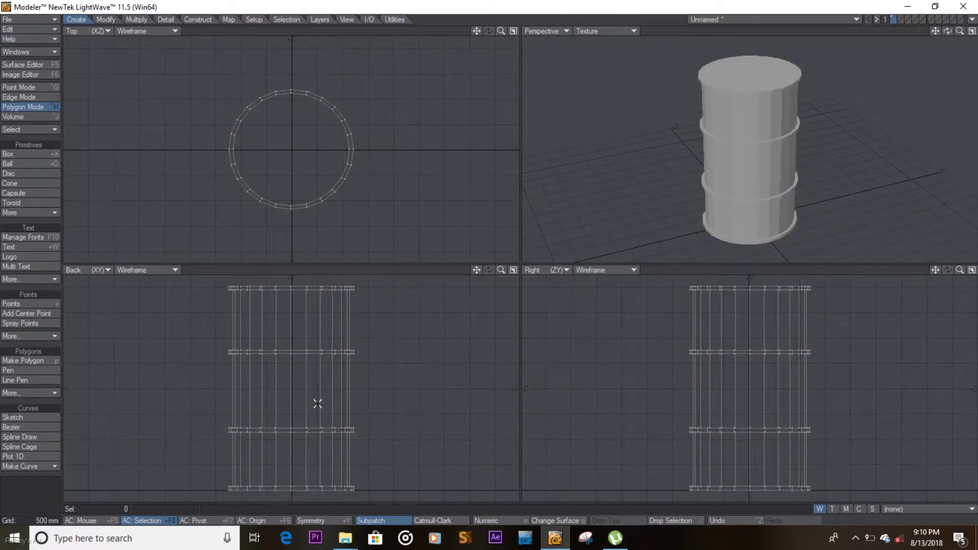
pyautogui.moveTo(948, 31); pyautogui.dragTo(912, 36)
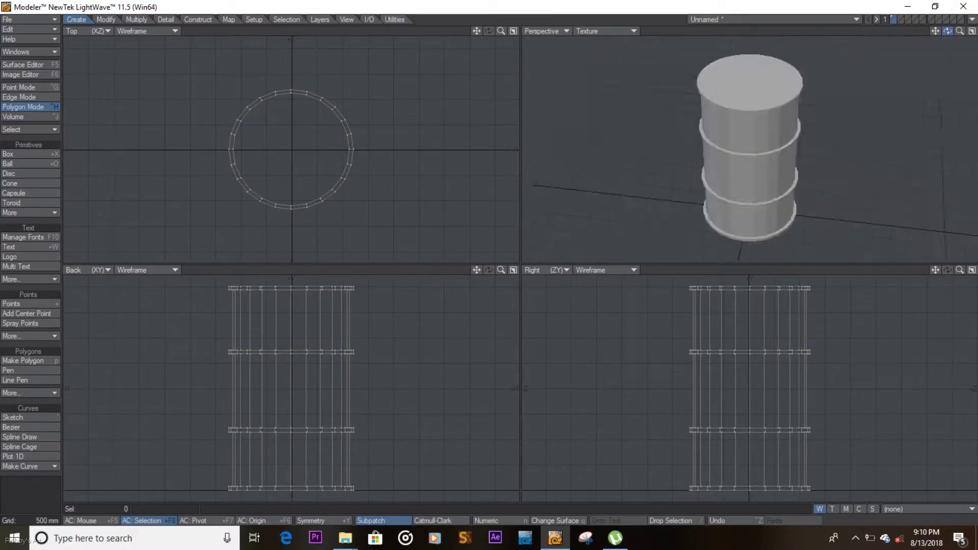
# Step: Bevel the barrel's top cap into a rim and raise the cap slightly
pyautogui.click(740, 94)
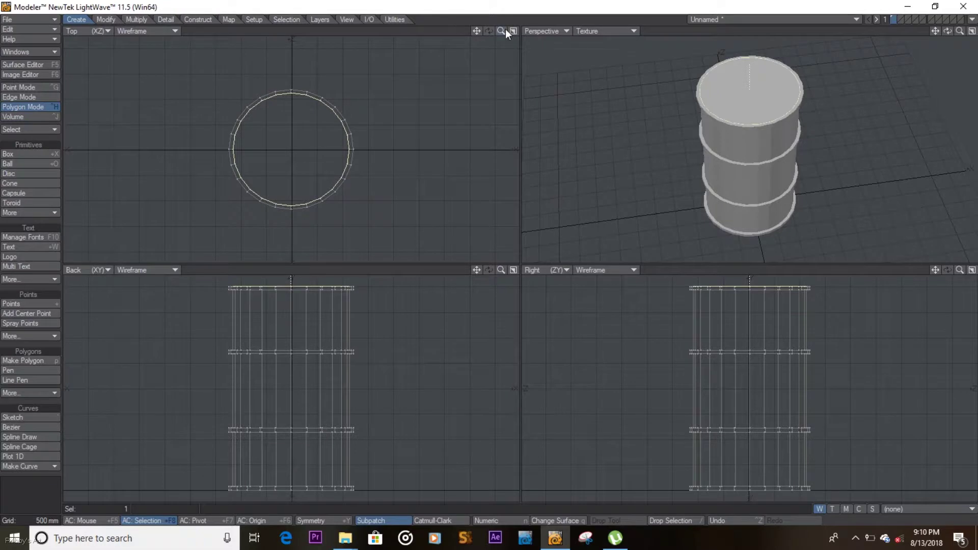
pyautogui.moveTo(502, 31); pyautogui.dragTo(510, 31)
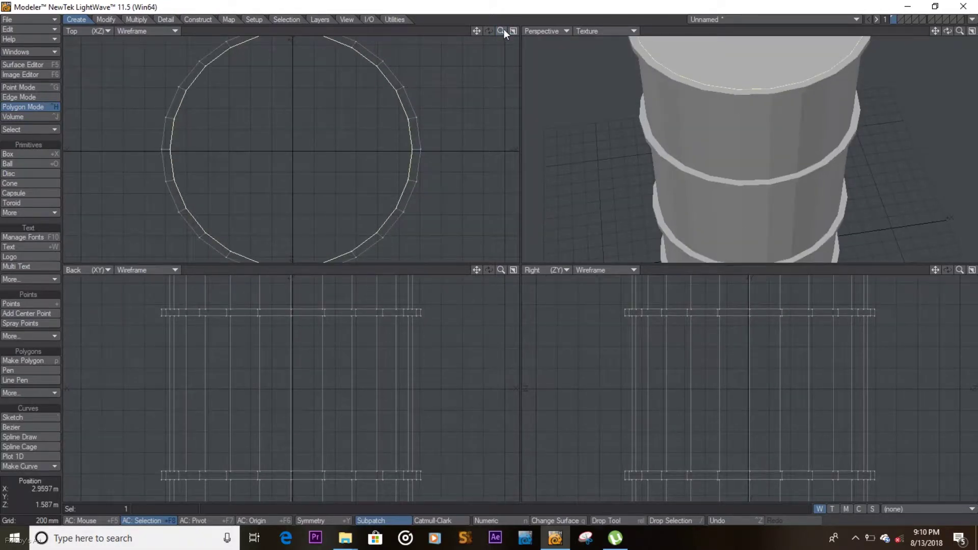
pyautogui.hotkey('shift', 'a')
pyautogui.press('b')
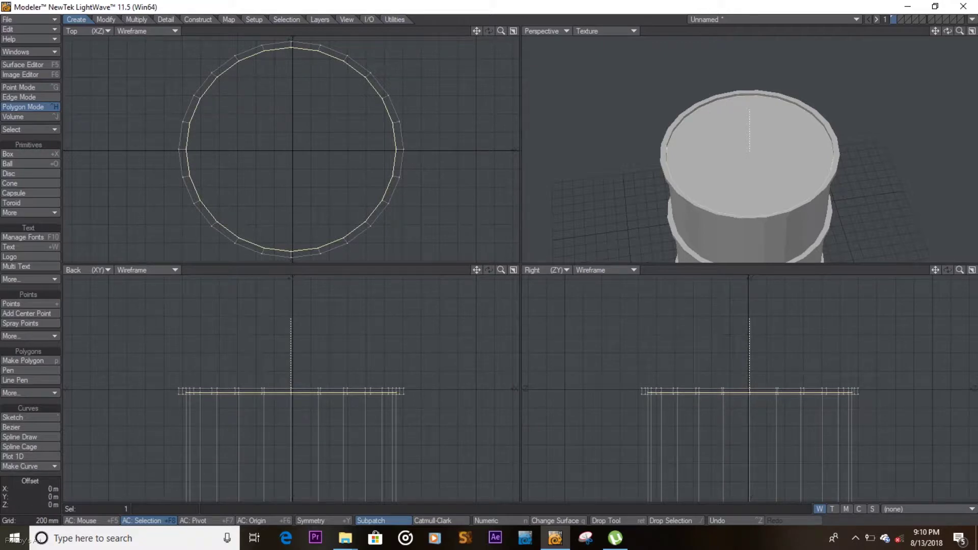
pyautogui.press('t')
pyautogui.moveTo(290, 386); pyautogui.dragTo(291, 382)
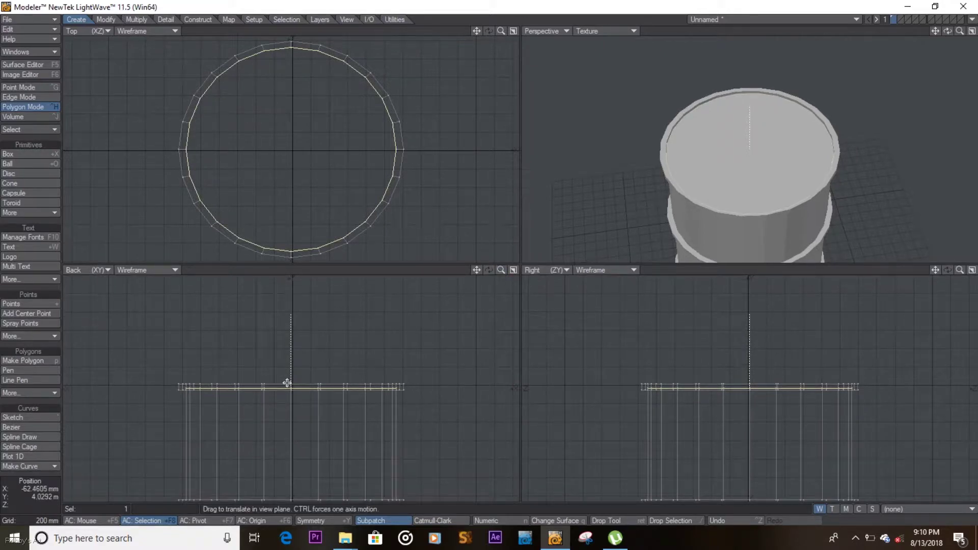
# Step: Inset a small circle in the lid and shift it off-centre toward the rim
pyautogui.hotkey('shift', 'h')
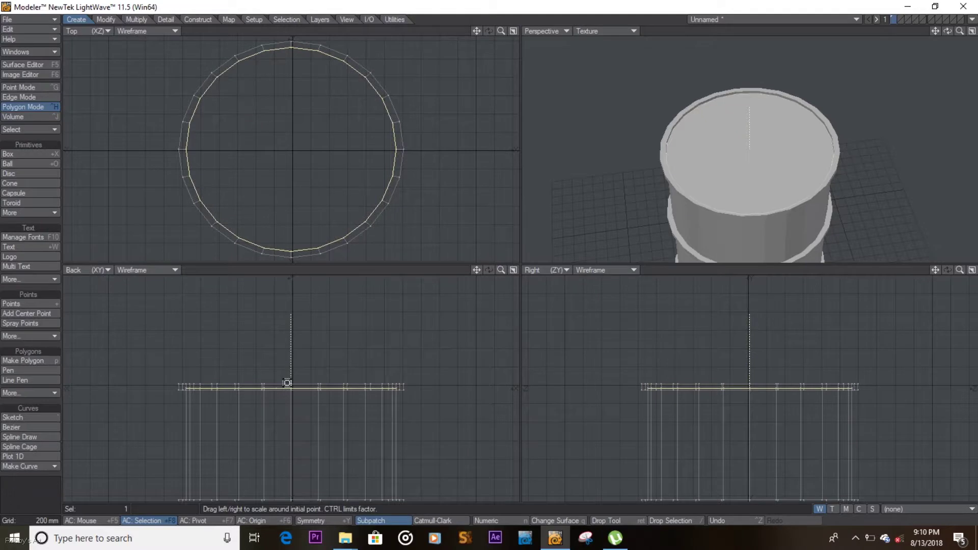
pyautogui.moveTo(357, 158); pyautogui.dragTo(324, 157)
pyautogui.press('t')
pyautogui.moveTo(338, 299); pyautogui.dragTo(307, 277)
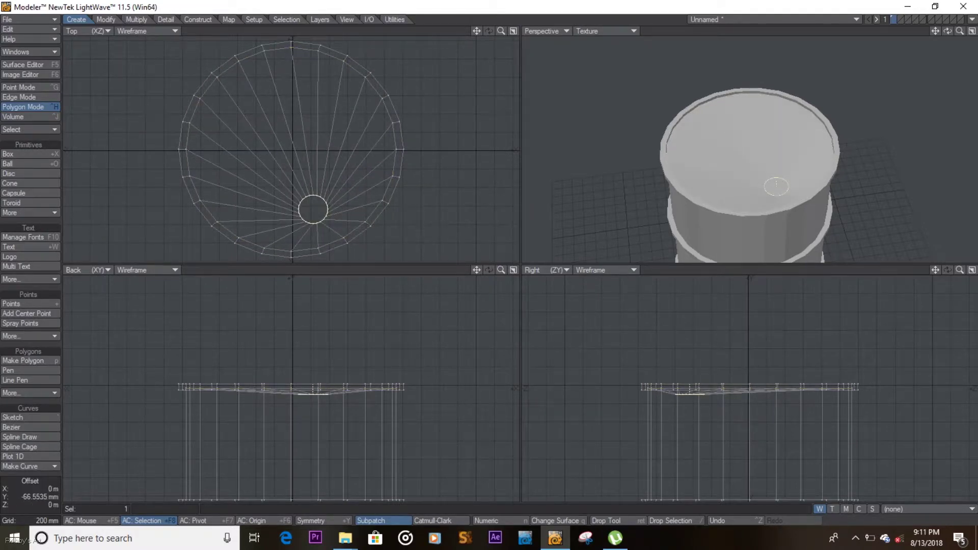
# Step: Extrude the small circle up about 18.6 mm, inset its top, and sink the inner face
pyautogui.hotkey('shift', 'a')
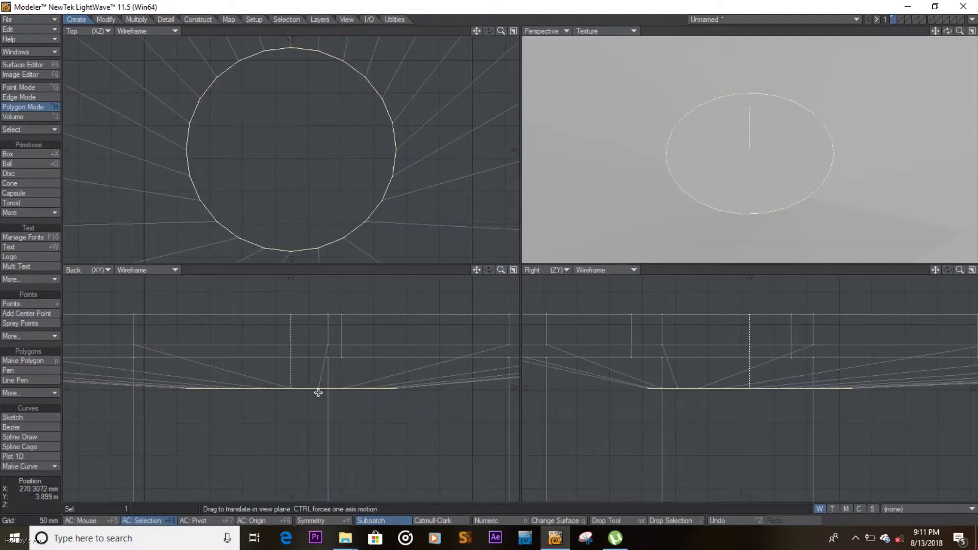
pyautogui.hotkey('shift', 'e')
pyautogui.press('t')
pyautogui.moveTo(319, 392)
pyautogui.mouseDown()
pyautogui.moveTo(319, 381)
pyautogui.moveTo(318, 393)
pyautogui.mouseUp()
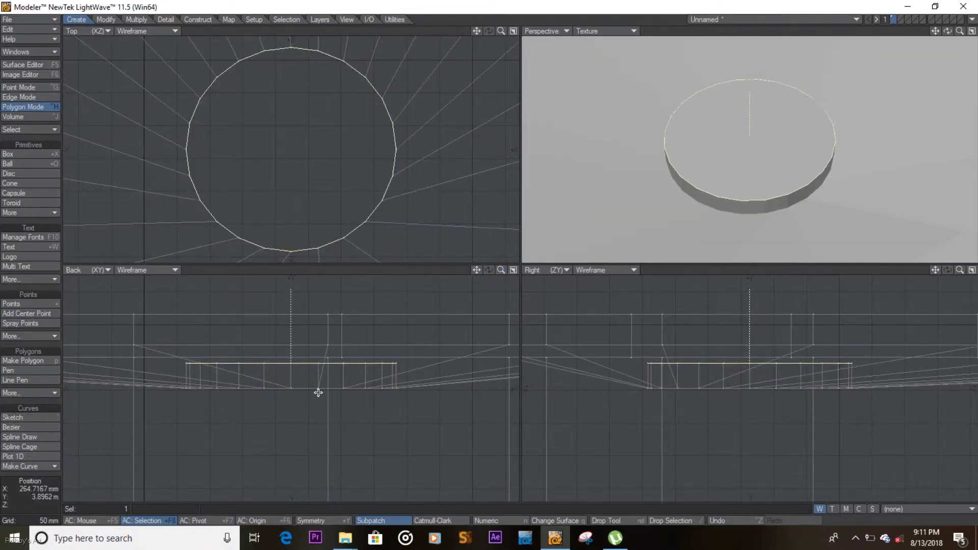
pyautogui.hotkey('shift', 'e')
pyautogui.hotkey('shift', 'h')
pyautogui.moveTo(336, 170); pyautogui.dragTo(306, 170)
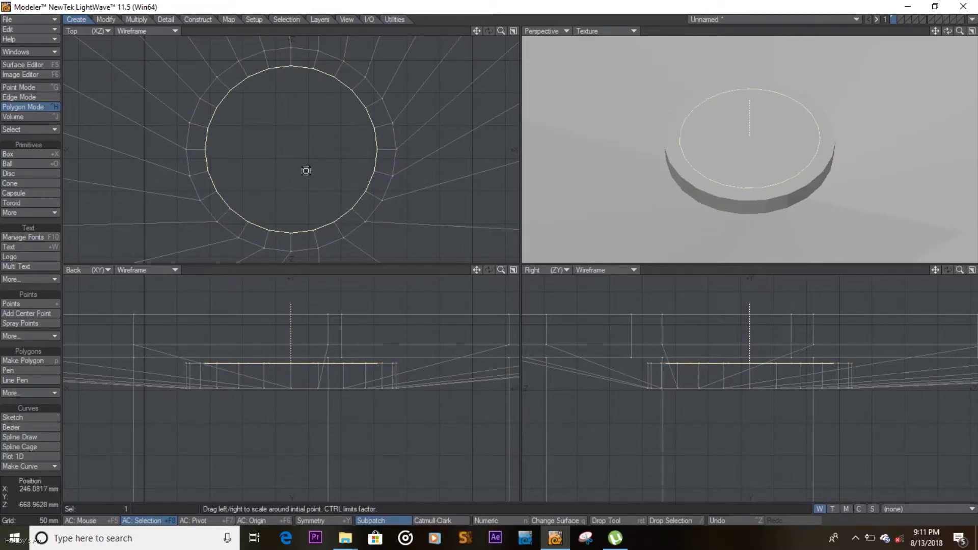
pyautogui.press('t')
pyautogui.moveTo(302, 341); pyautogui.dragTo(302, 363)
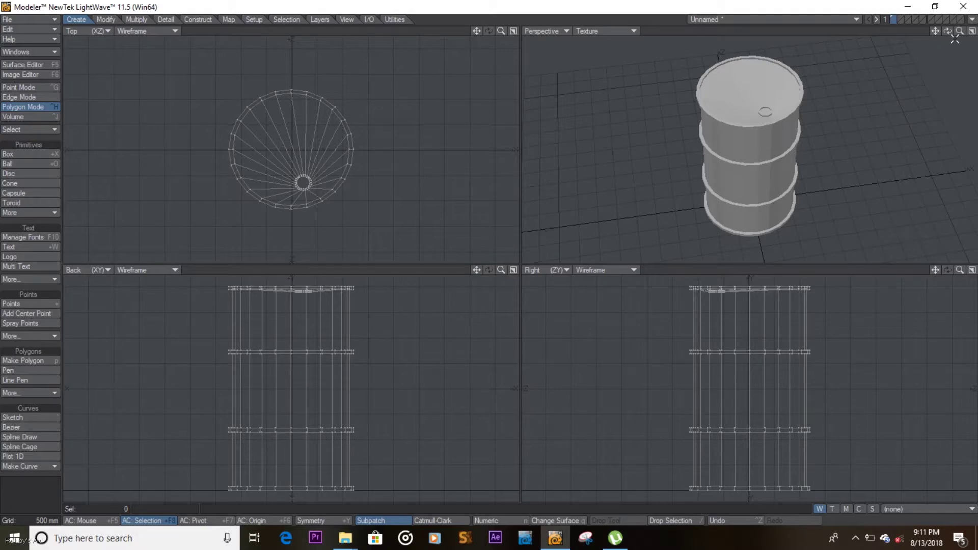
# Step: Turn on Subpatch smoothing and inspect the lid rim and bung hole from several angles
pyautogui.click(594, 237)
pyautogui.moveTo(946, 31); pyautogui.dragTo(342, 181)
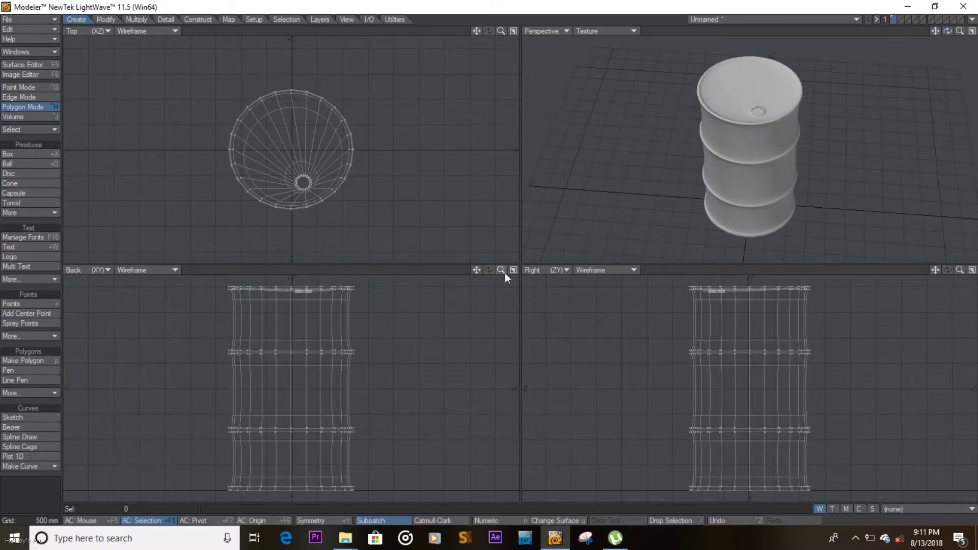
pyautogui.moveTo(504, 271); pyautogui.dragTo(500, 269)
pyautogui.moveTo(725, 151)
pyautogui.mouseDown()
pyautogui.moveTo(609, 202)
pyautogui.moveTo(815, 172)
pyautogui.mouseUp()
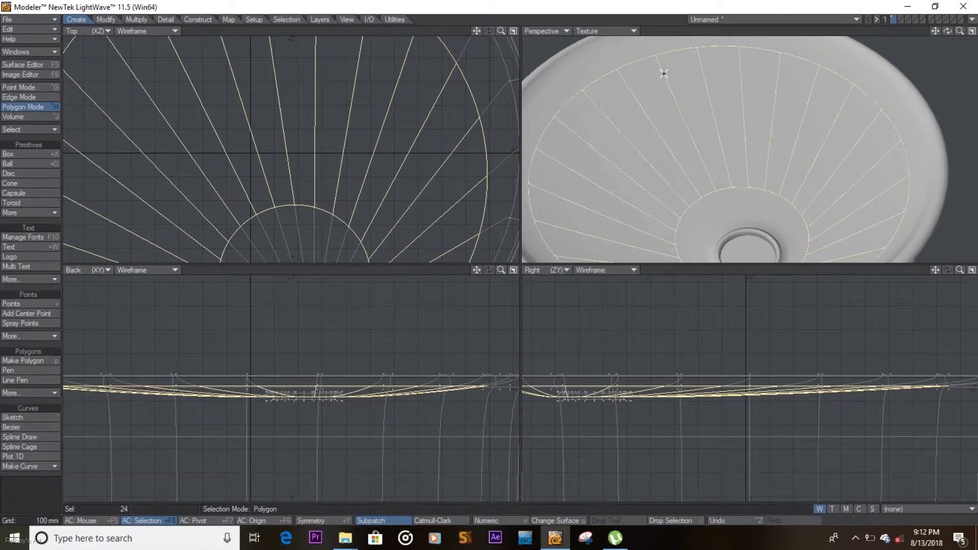
pyautogui.hotkey('ctrl', 'g')
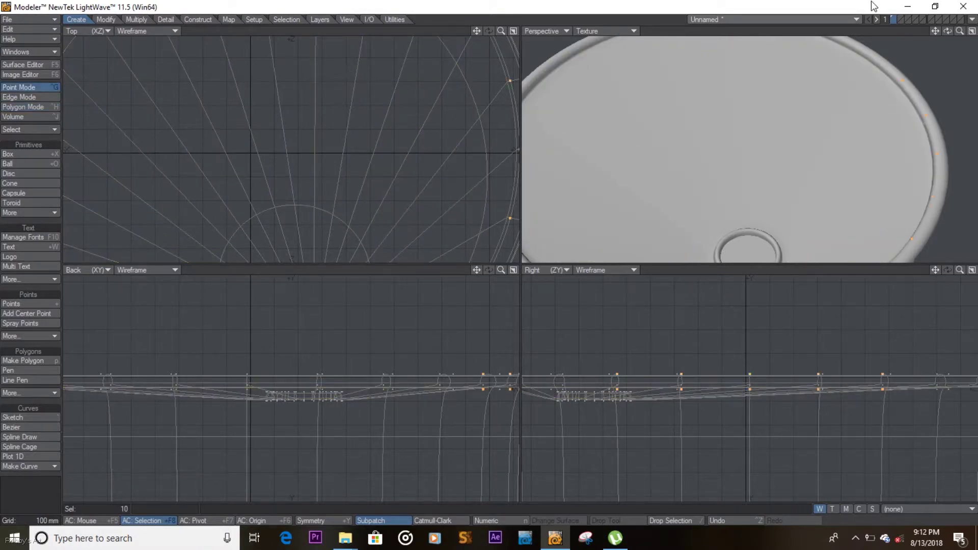
pyautogui.press('a')
pyautogui.moveTo(476, 270); pyautogui.dragTo(386, 330)
# Step: Select the upper ring of side polygons near the barrel top as a full loop
pyautogui.hotkey('ctrl', 'h')
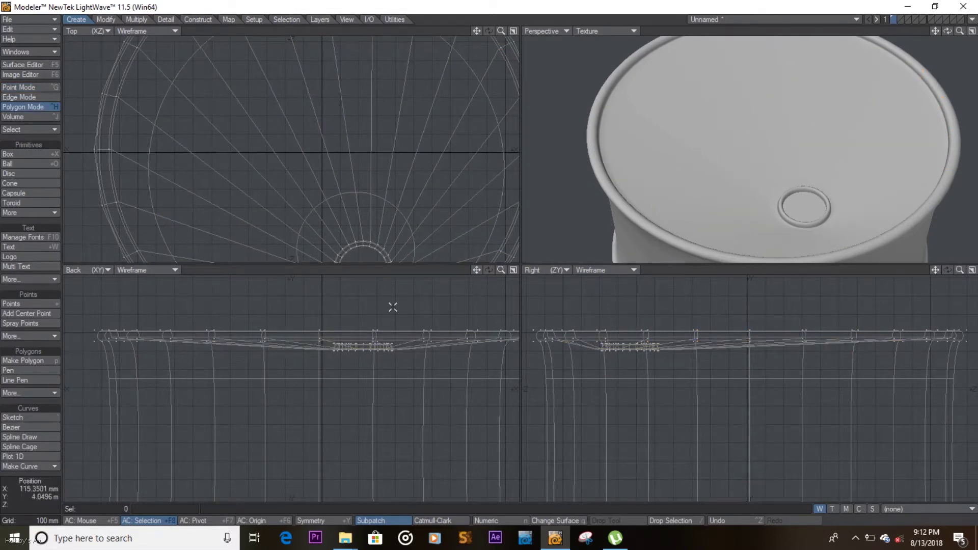
pyautogui.press('a')
pyautogui.moveTo(424, 440); pyautogui.dragTo(289, 410)
pyautogui.click(23, 129)
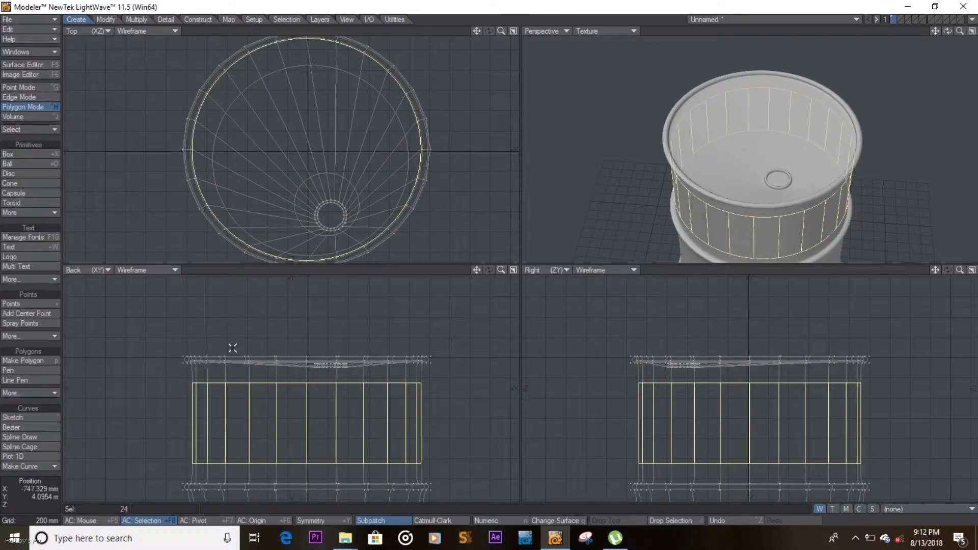
# Step: Reselect the middle band of side polygons as a full loop to check the rib
pyautogui.hotkey('ctrl', 'g')
pyautogui.press('a')
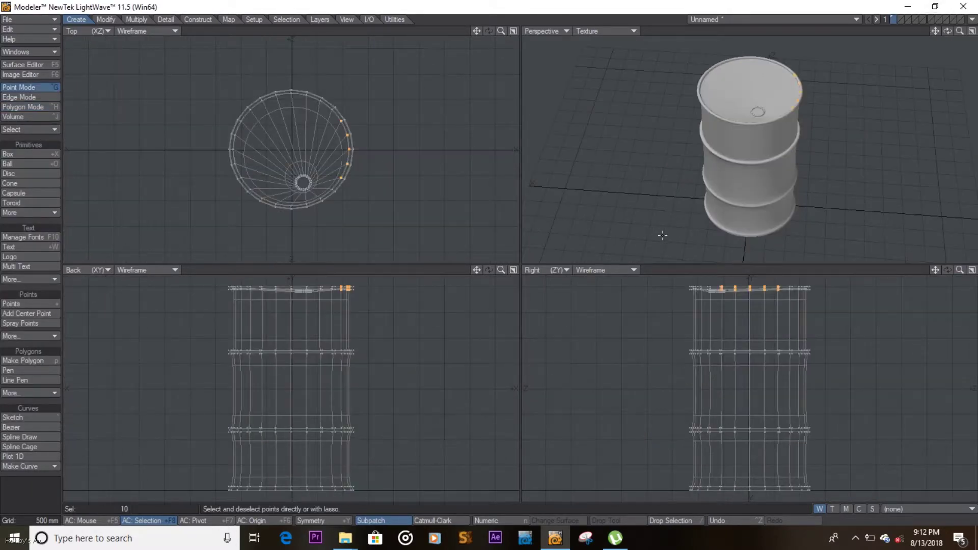
pyautogui.click(357, 340)
pyautogui.hotkey('ctrl', 'h')
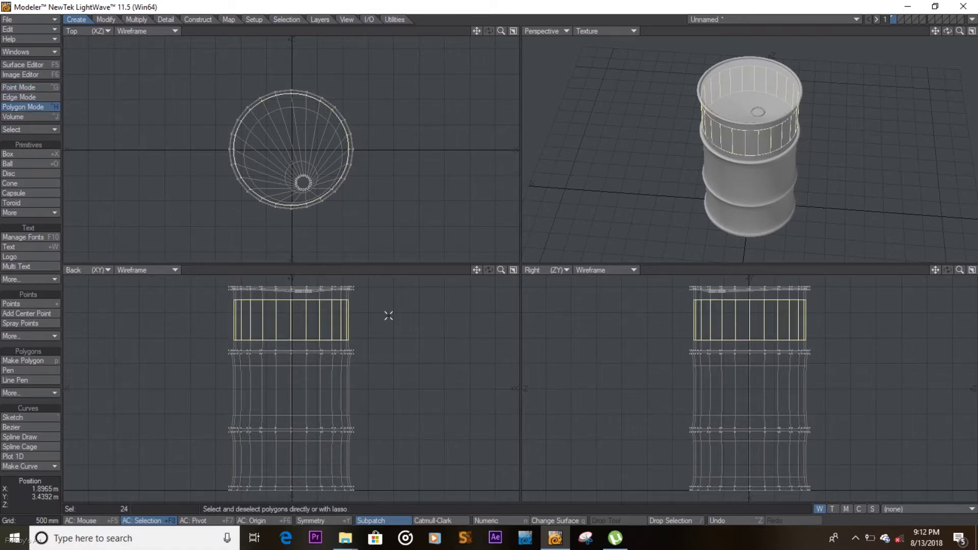
pyautogui.click(388, 315)
pyautogui.moveTo(358, 389); pyautogui.dragTo(230, 394)
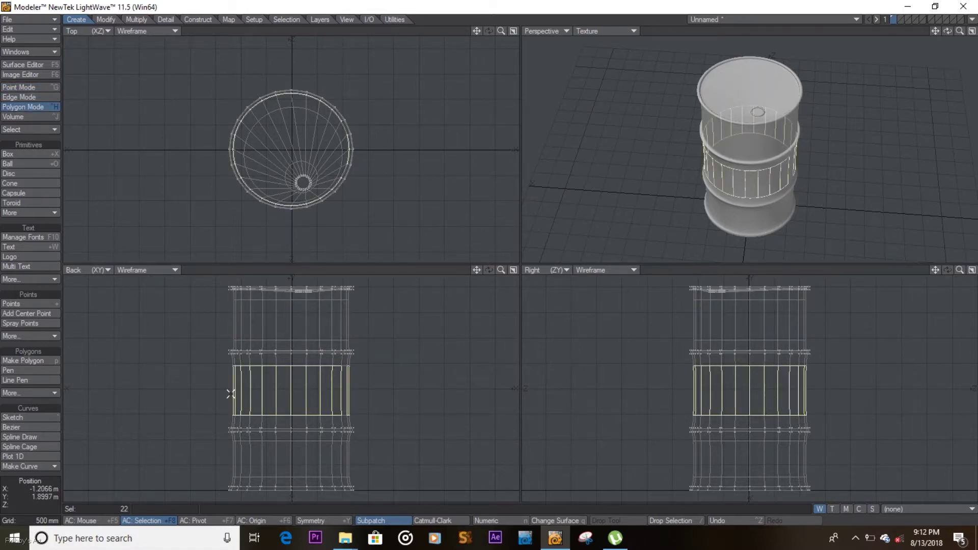
pyautogui.click(30, 130)
# Step: Select the lower band of side polygons as a full loop, then return to points
pyautogui.hotkey('ctrl', 'g')
pyautogui.hotkey('ctrl', 'h')
pyautogui.click(308, 457)
pyautogui.moveTo(338, 454); pyautogui.dragTo(347, 459)
pyautogui.click(15, 130)
pyautogui.click(15, 128)
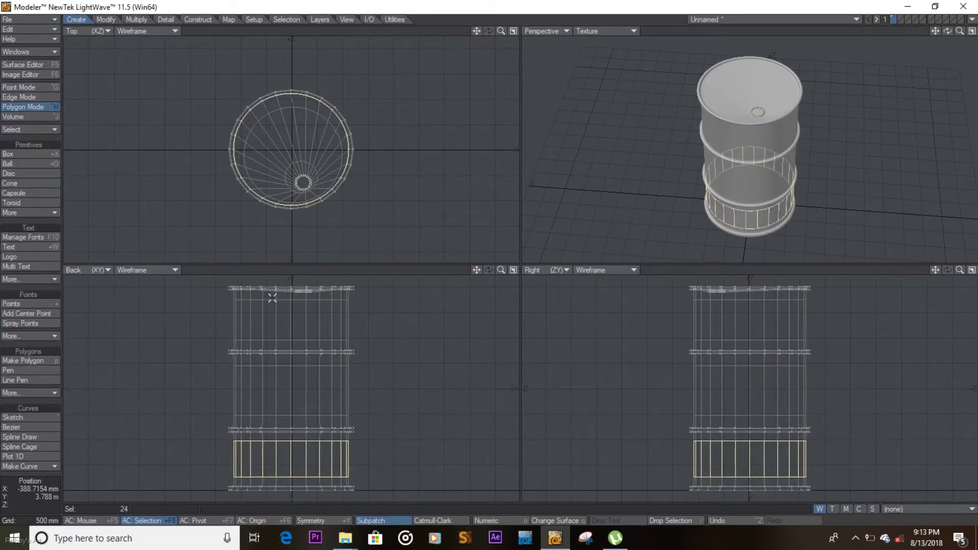
pyautogui.hotkey('ctrl', 'g')
# Step: Squash the barrel vertically to about 97% and drop it onto the ground grid
pyautogui.moveTo(947, 31); pyautogui.dragTo(948, 21)
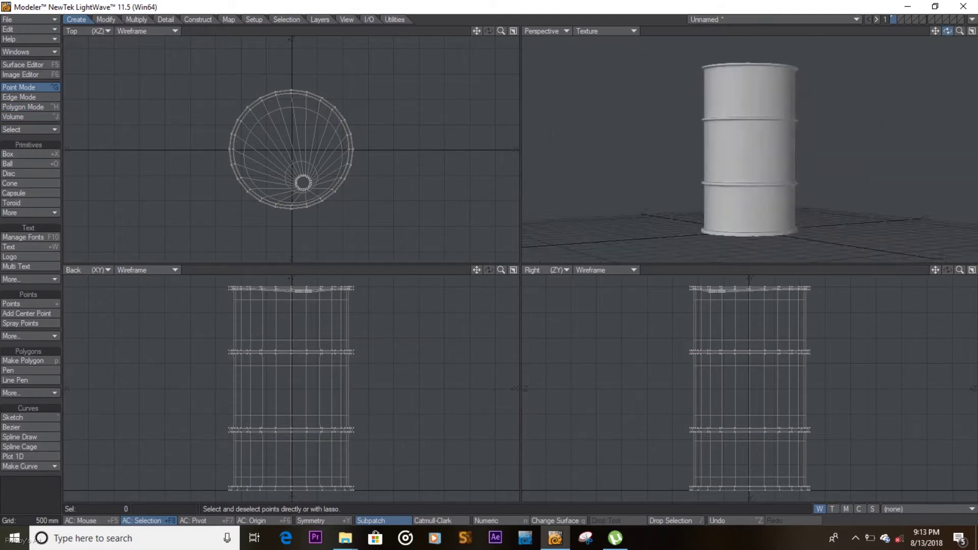
pyautogui.press('h')
pyautogui.moveTo(781, 277); pyautogui.dragTo(781, 293)
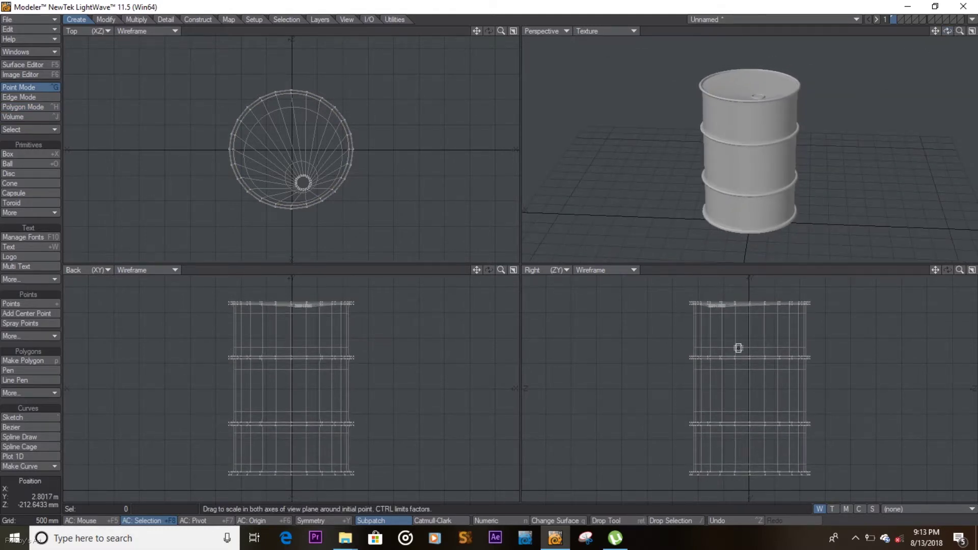
pyautogui.press('Return')
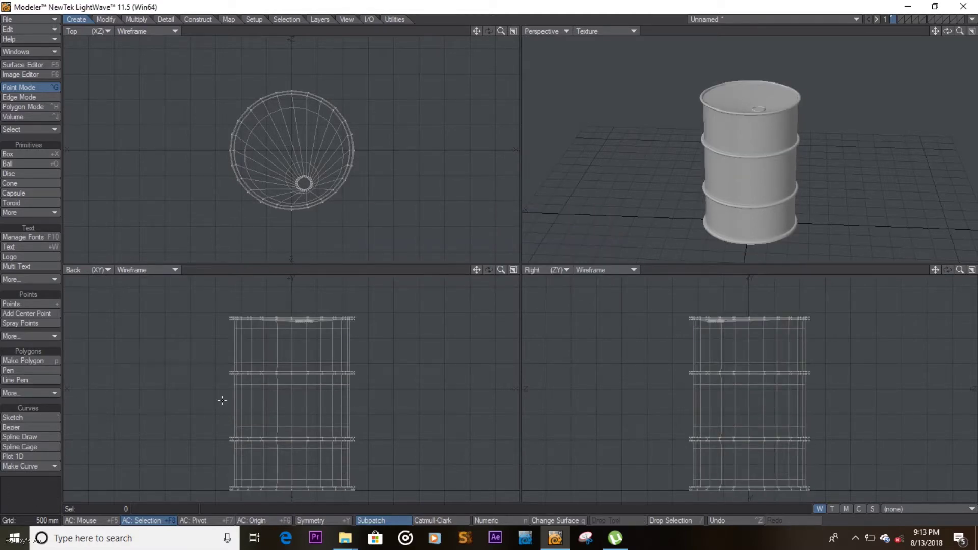
pyautogui.hotkey('ctrl', 'h')
pyautogui.press('/')
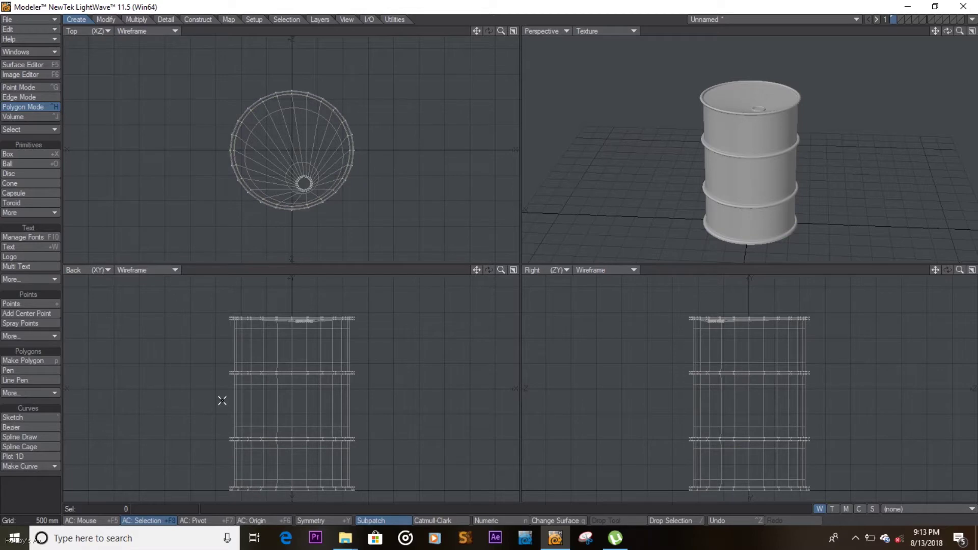
# Step: Duplicate the barrel, move the copy to the right, and rotate it slightly
pyautogui.hotkey('ctrl', 'c')
pyautogui.hotkey('ctrl', 'v')
pyautogui.press('t')
pyautogui.moveTo(222, 401); pyautogui.dragTo(369, 401)
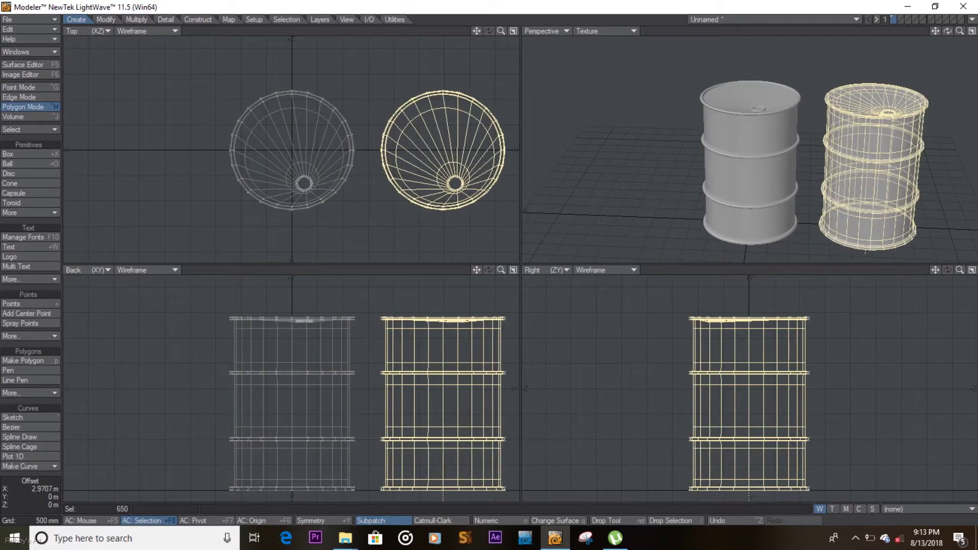
pyautogui.press('y')
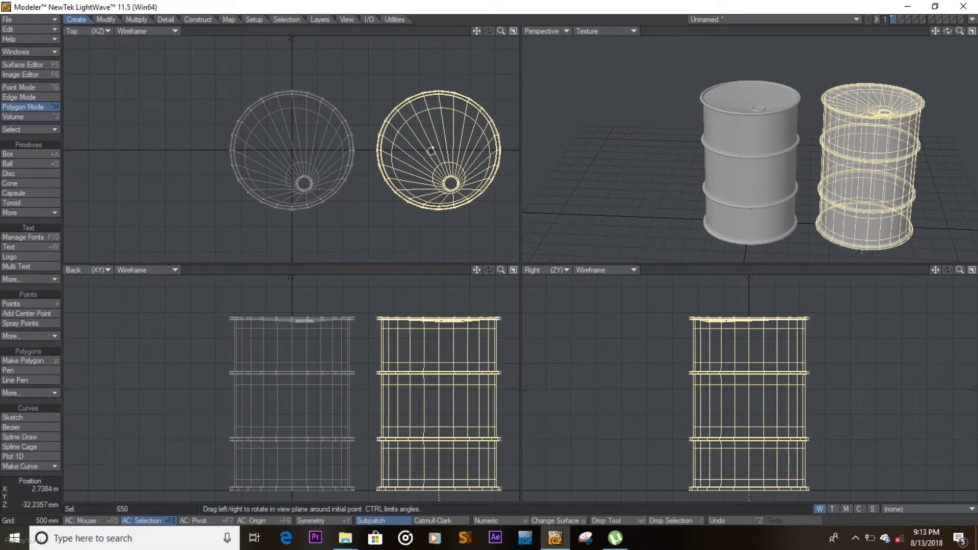
pyautogui.moveTo(438, 150); pyautogui.dragTo(408, 150)
pyautogui.press('Return')
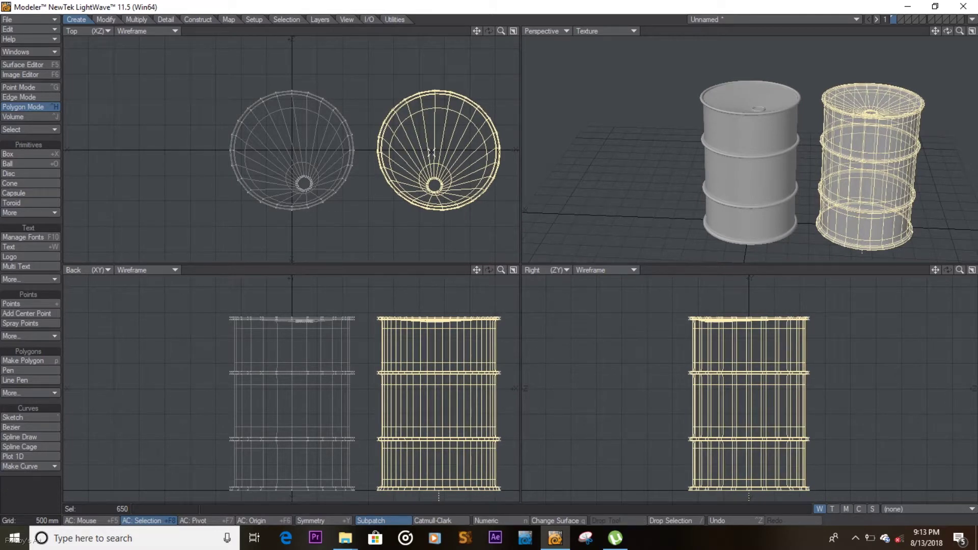
pyautogui.press('/')
# Step: Review both barrels in a maximized Perspective view, then switch to an empty layer
pyautogui.click(972, 30)
pyautogui.moveTo(959, 30)
pyautogui.mouseDown()
pyautogui.moveTo(967, 31)
pyautogui.moveTo(947, 56)
pyautogui.mouseUp()
pyautogui.click(971, 31)
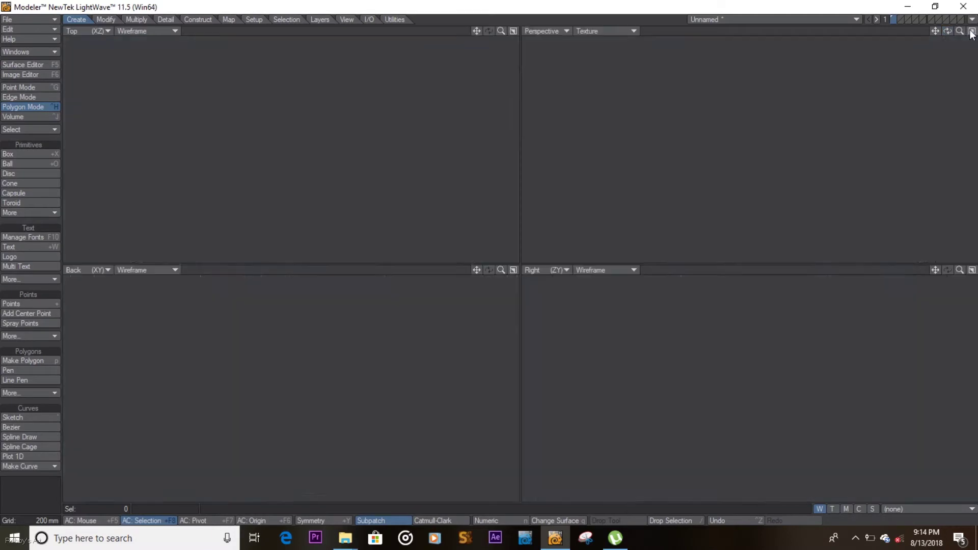
# Step: Show the barrels as background and draw a long, thin plank box
pyautogui.click(900, 20)
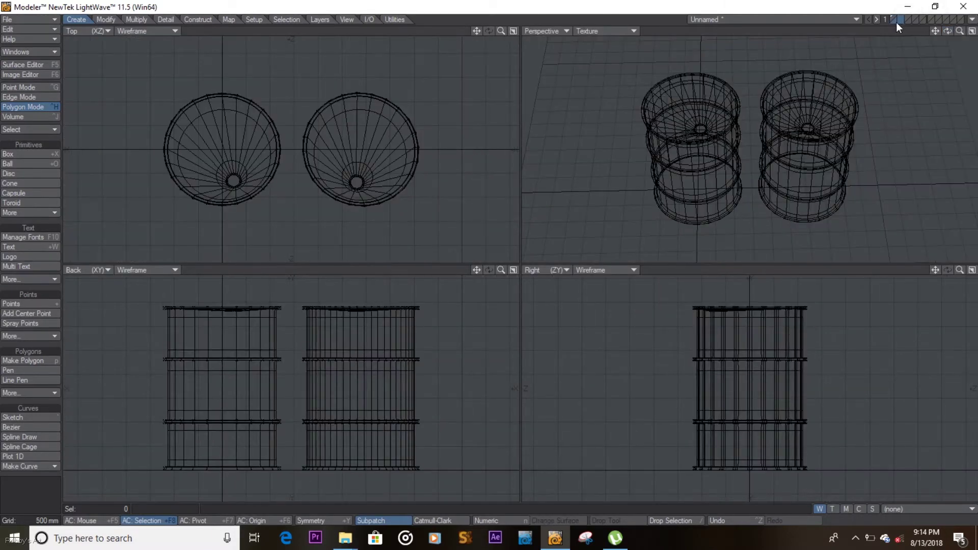
pyautogui.click(20, 154)
pyautogui.moveTo(125, 75); pyautogui.dragTo(152, 247)
pyautogui.moveTo(138, 75); pyautogui.dragTo(138, 51)
pyautogui.moveTo(136, 388); pyautogui.dragTo(136, 391)
pyautogui.press('space')
# Step: Lower the plank down to the barrels' base at floor level and deselect it
pyautogui.click(137, 390)
pyautogui.press('t')
pyautogui.moveTo(93, 334); pyautogui.dragTo(94, 400)
pyautogui.moveTo(150, 363); pyautogui.dragTo(151, 379)
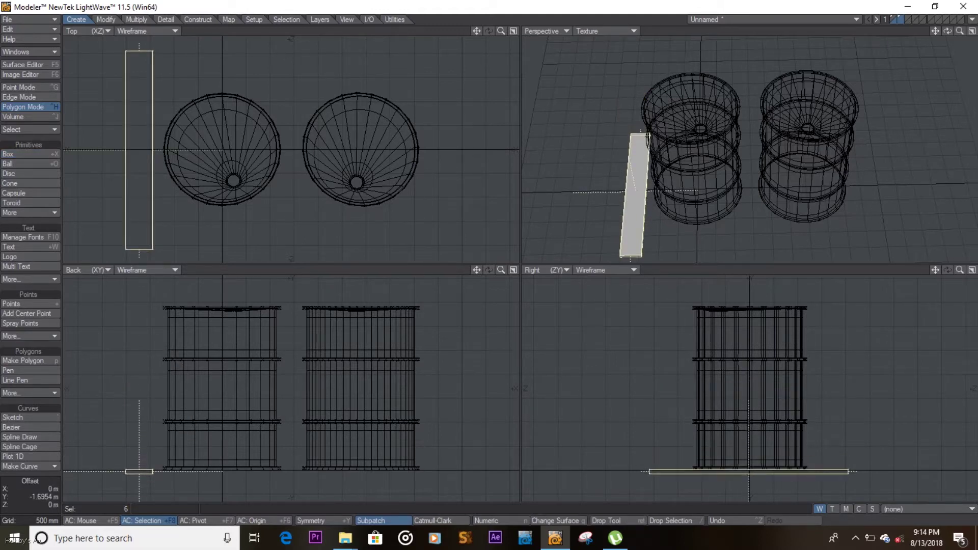
pyautogui.press('space')
pyautogui.click(151, 380)
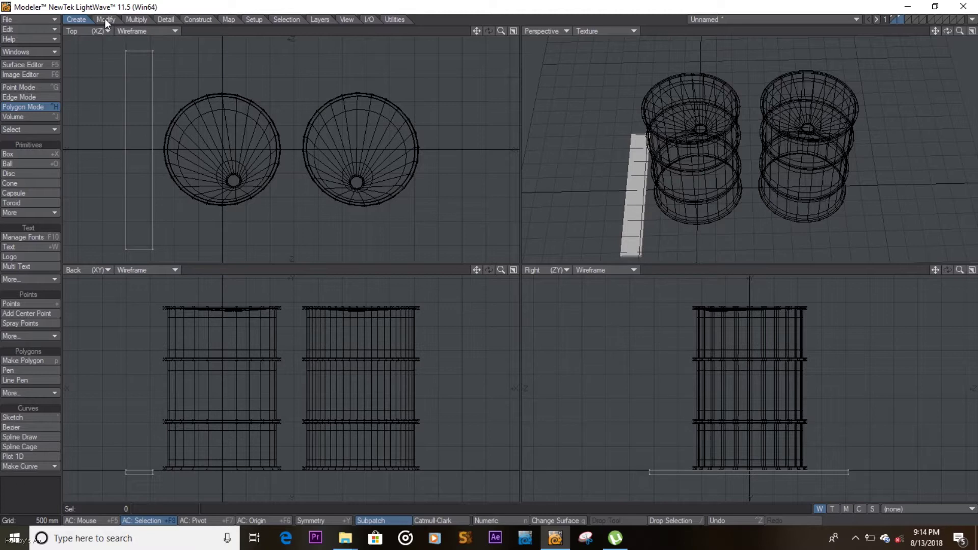
pyautogui.click(136, 21)
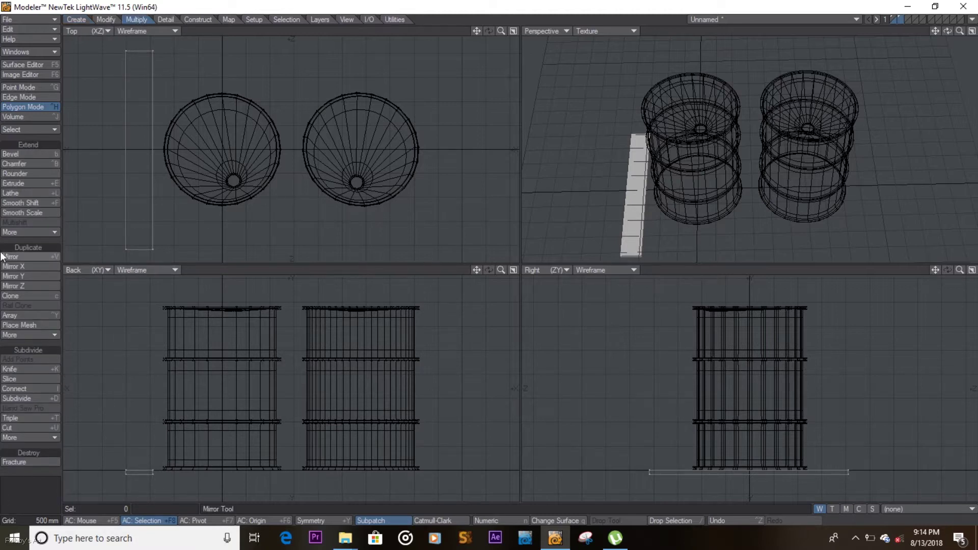
pyautogui.click(22, 315)
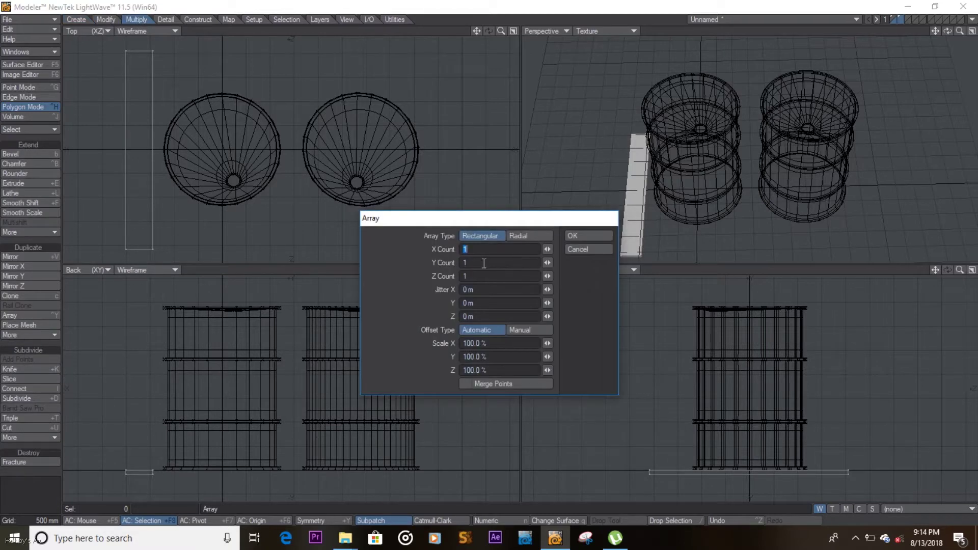
pyautogui.write('8')
pyautogui.click(589, 235)
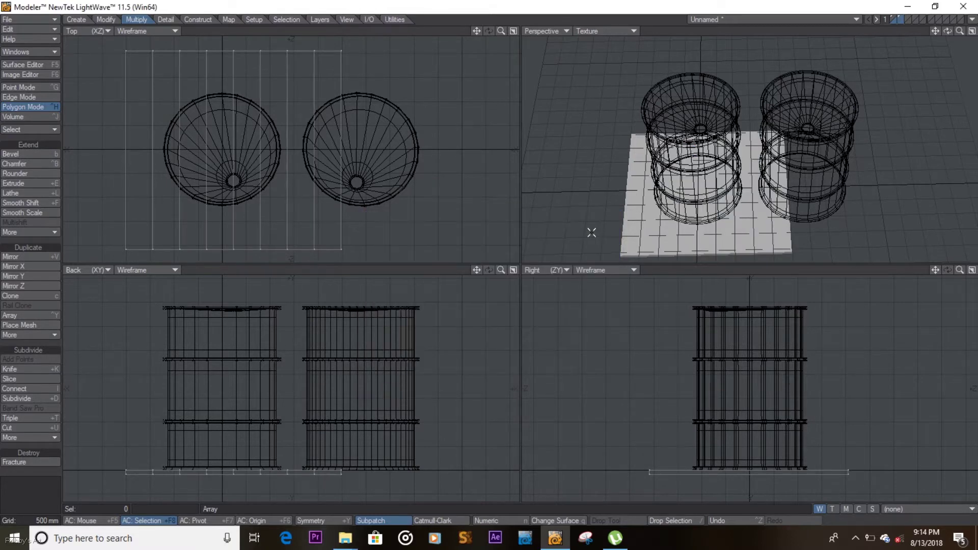
pyautogui.hotkey('ctrl', 'z')
pyautogui.click(23, 315)
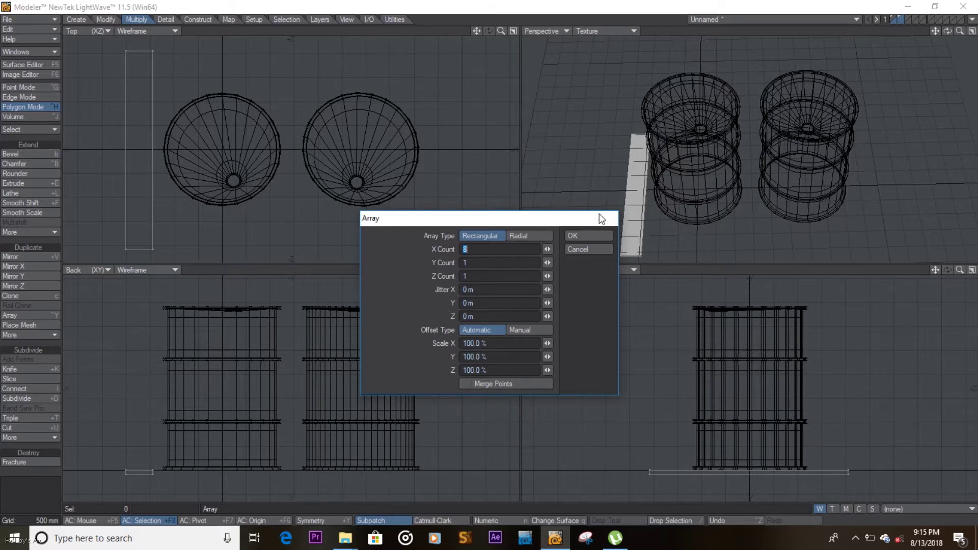
pyautogui.press('Escape')
pyautogui.click(128, 115)
pyautogui.moveTo(181, 118)
pyautogui.mouseDown()
pyautogui.moveTo(211, 118)
pyautogui.moveTo(165, 153)
pyautogui.moveTo(332, 131)
pyautogui.mouseUp()
# Step: Add two more plank copies to the right, shortening one and lengthening the other
pyautogui.press('h')
pyautogui.press('t')
pyautogui.hotkey('ctrl', 'c')
pyautogui.hotkey('ctrl', 'v')
pyautogui.press('t')
pyautogui.hotkey('ctrl', 'c')
pyautogui.hotkey('ctrl', 'v')
pyautogui.press('h')
# Step: Paste two further plank copies, shifting them right and resizing the newest one
pyautogui.hotkey('ctrl', 'c')
pyautogui.hotkey('ctrl', 'v')
pyautogui.press('t')
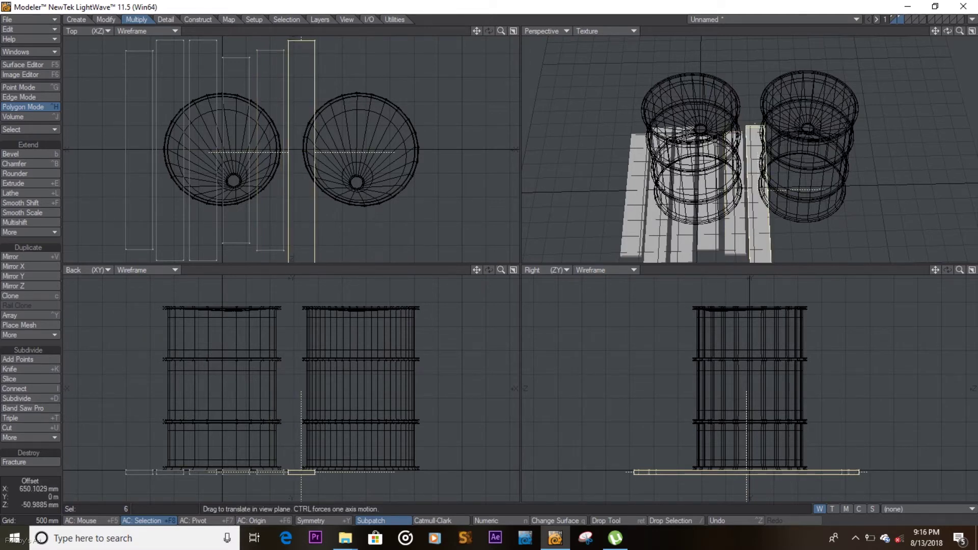
pyautogui.hotkey('ctrl', 'c')
pyautogui.hotkey('ctrl', 'v')
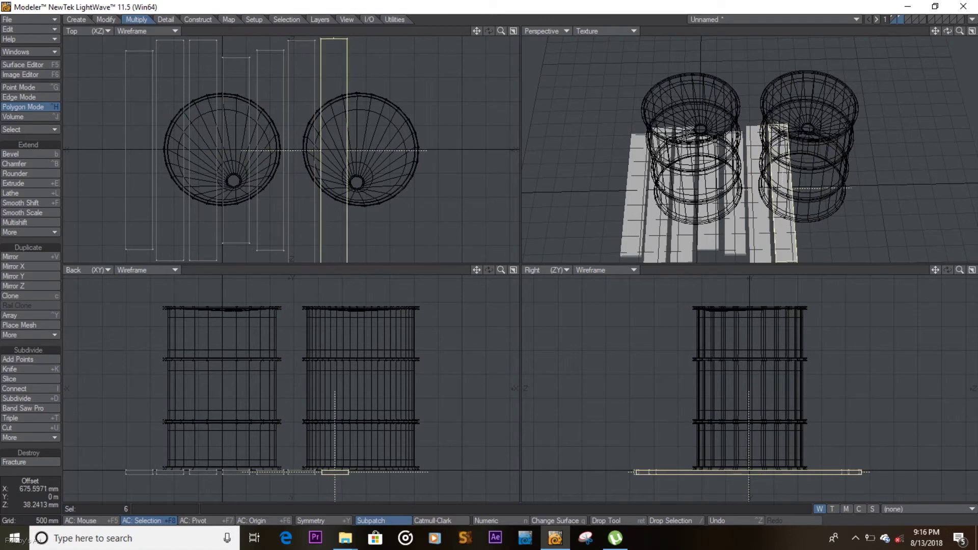
pyautogui.hotkey('shift', 'h')
pyautogui.press('t')
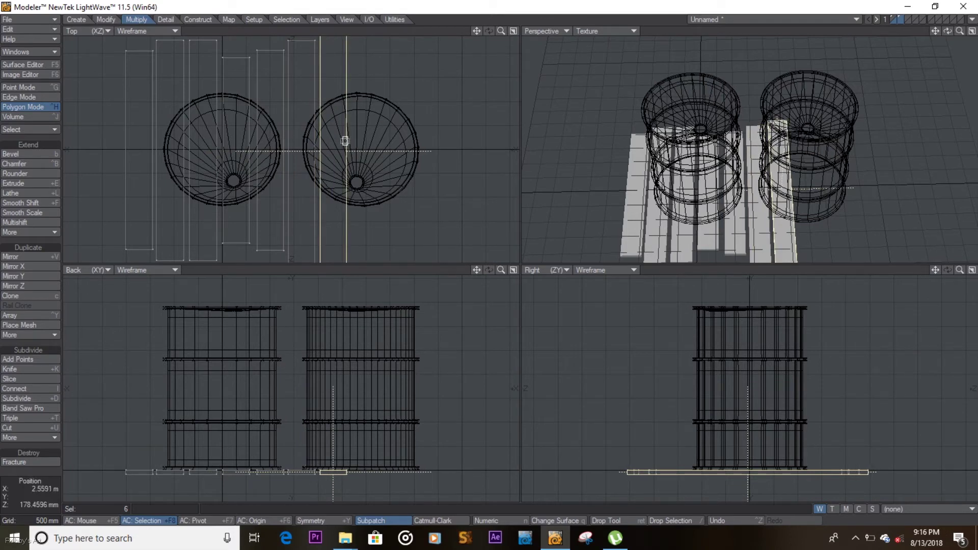
# Step: Slide the newest plank right, shrink it slightly, and deselect the planks
pyautogui.press('t')
pyautogui.moveTo(345, 141); pyautogui.dragTo(434, 152)
pyautogui.hotkey('shift', 'h')
pyautogui.press('t')
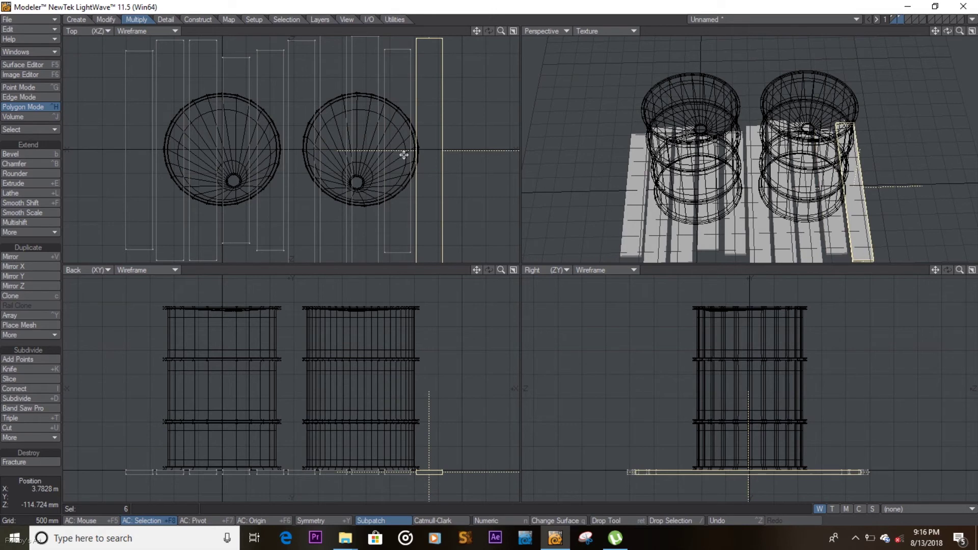
pyautogui.press('/')
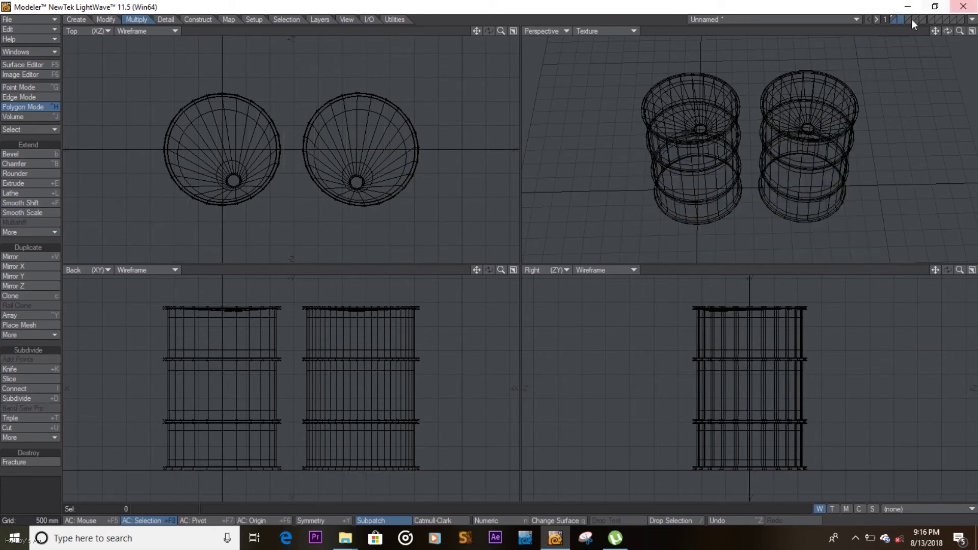
# Step: Show the barrel and plank layers together and rest the whole model on the ground
pyautogui.click(896, 20)
pyautogui.hotkey('ctrl', 'g')
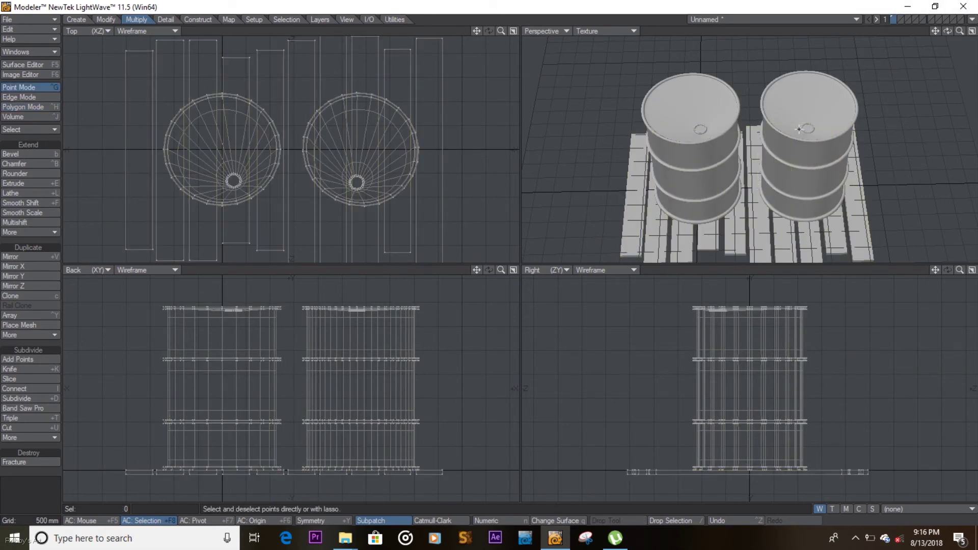
pyautogui.press('Return')
pyautogui.press('a')
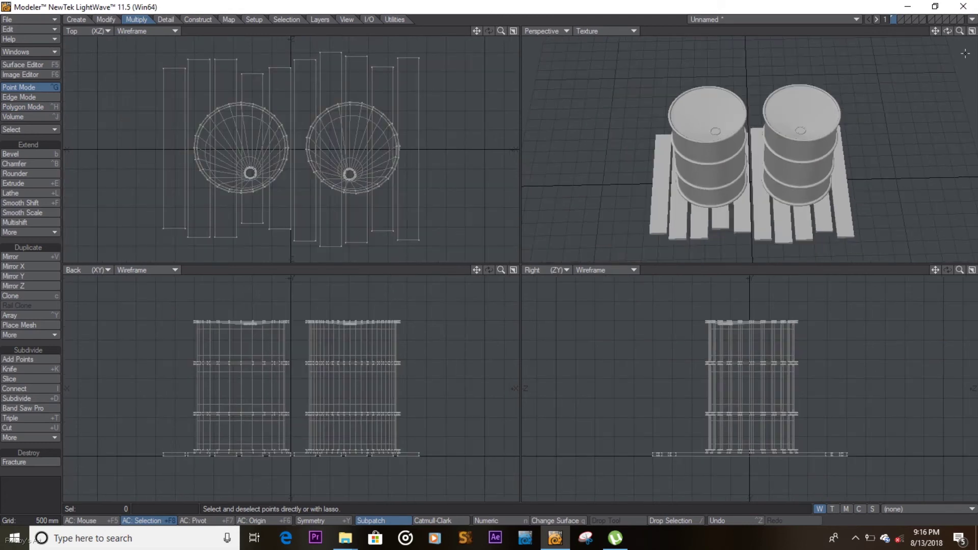
# Step: Maximize the Perspective viewport and save the object as Drums
pyautogui.click(971, 30)
pyautogui.hotkey('shift', 's')
pyautogui.write('Drums')
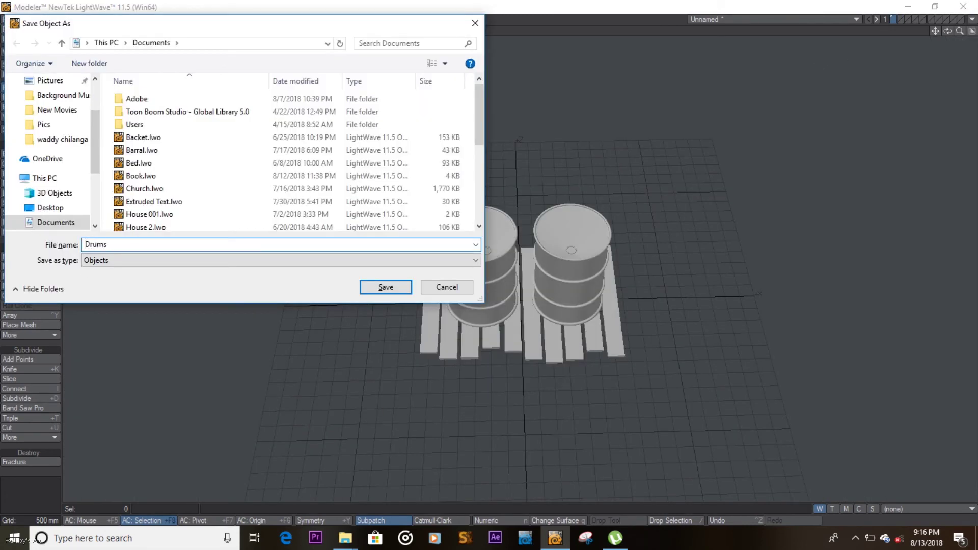
pyautogui.press('Return')
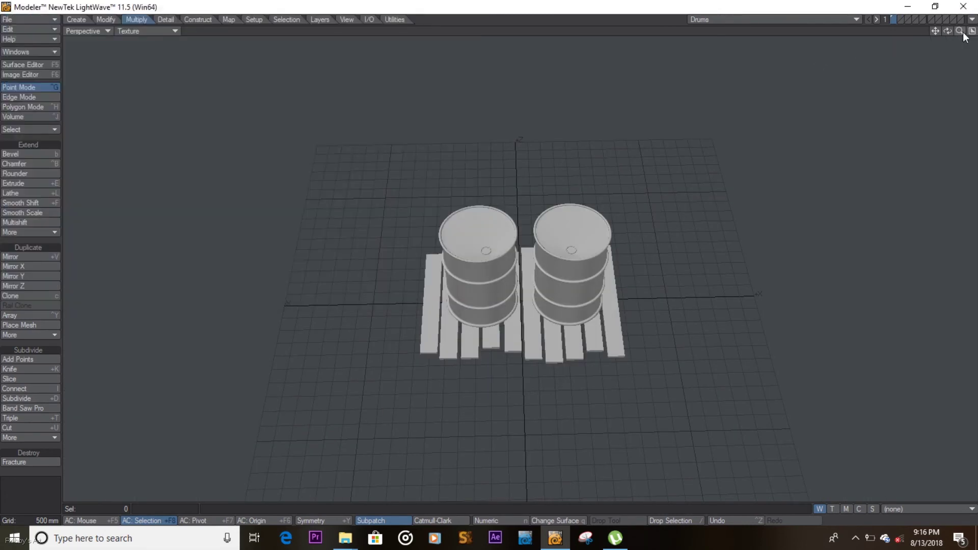
# Step: Zoom in and orbit the Perspective view to see the barrels on the pallet from the side
pyautogui.scroll(2, 963, 36)
pyautogui.moveTo(949, 32)
pyautogui.mouseDown()
pyautogui.moveTo(866, 46)
pyautogui.moveTo(845, 35)
pyautogui.moveTo(814, 56)
pyautogui.moveTo(845, 20)
pyautogui.moveTo(866, 28)
pyautogui.mouseUp()
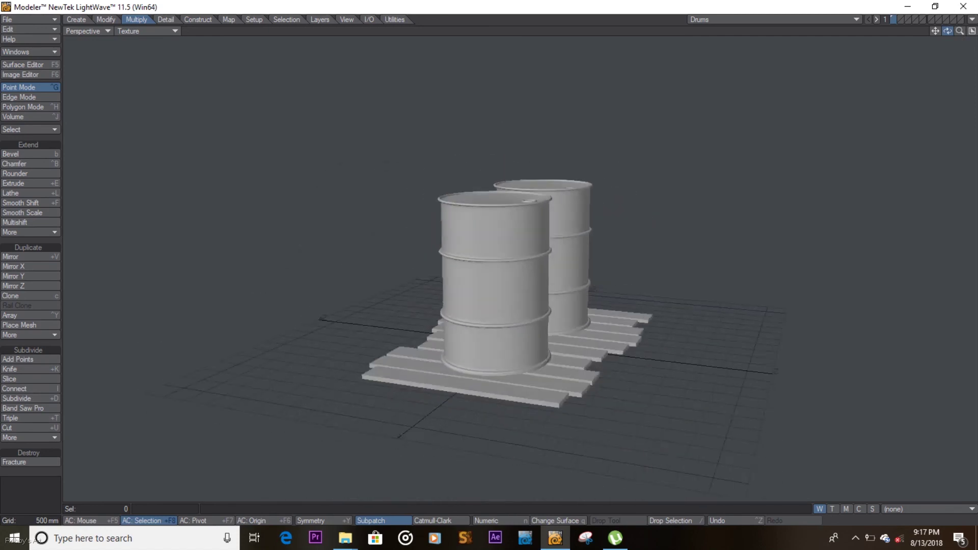